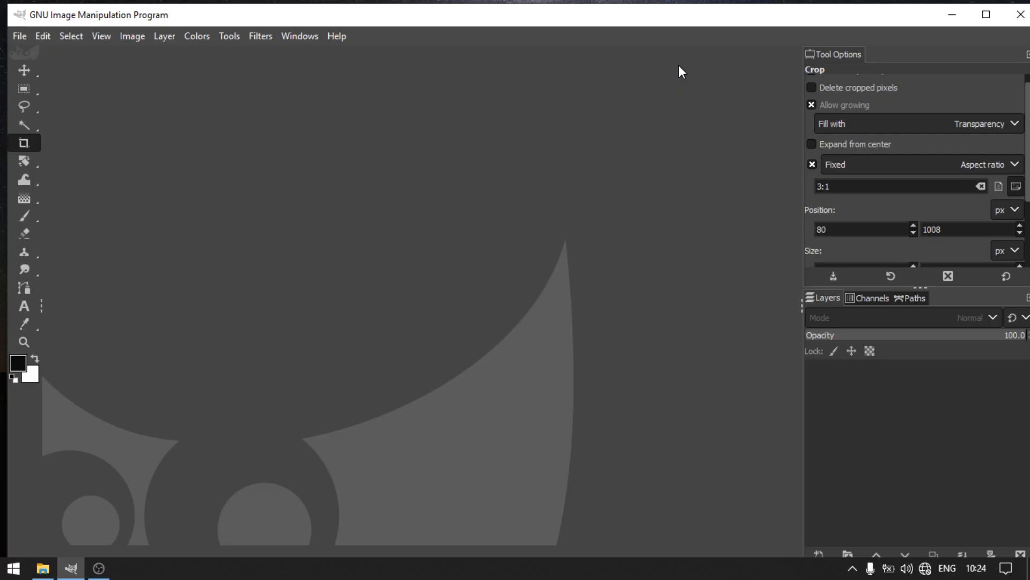
- Open remy_loz-3S0INpfREQc-unsplash.jpg from File Explorer in GIMP and keep its embedded color profile
{"action": "left_click", "coordinate": [43, 568]}
{"action": "left_click_drag", "start_coordinate": [649, 174], "coordinate": [208, 306]}
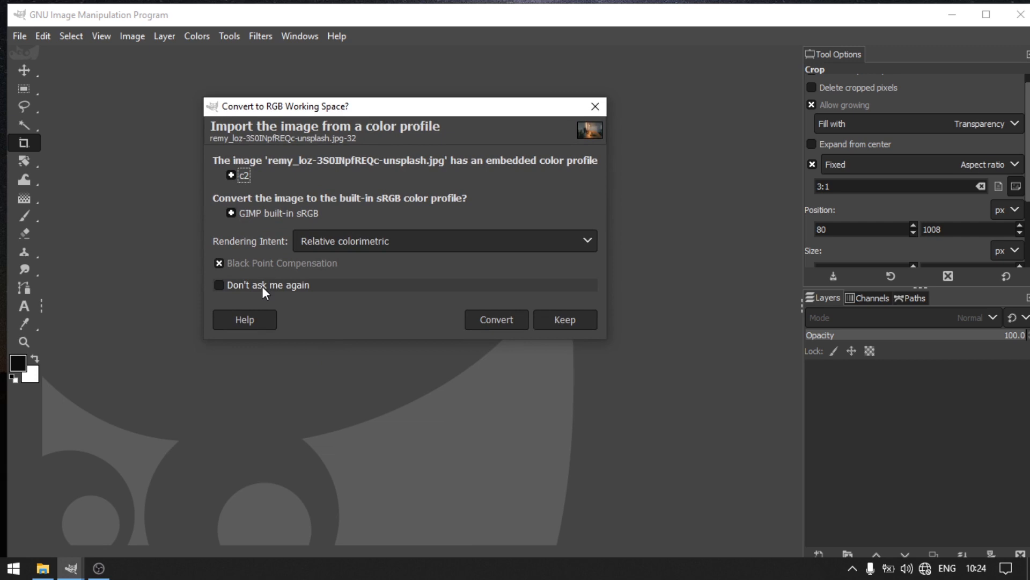
{"action": "left_click", "coordinate": [584, 316]}
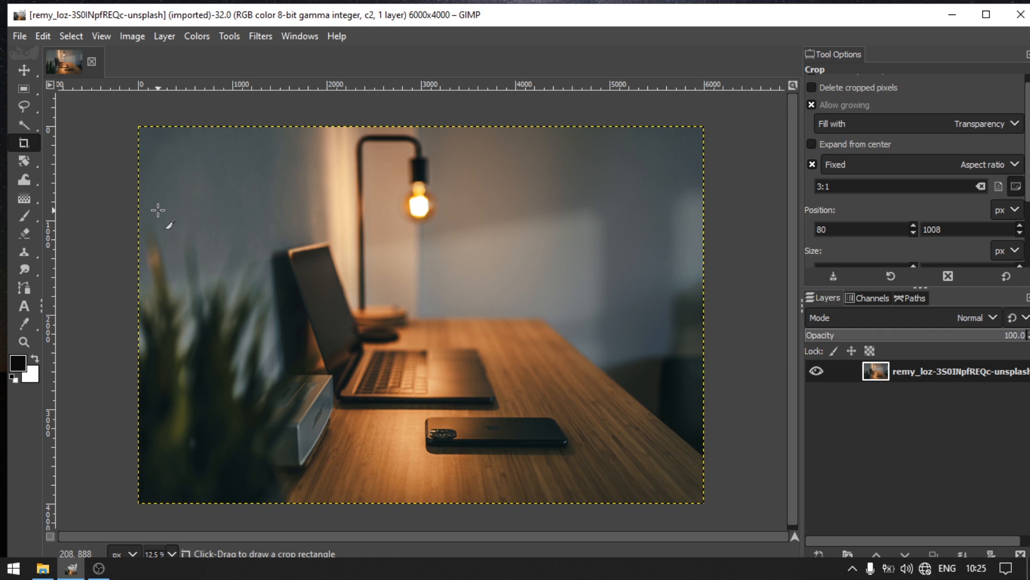
- Draw a crop area about 5976 × 1992 px with a fixed 3:1 aspect ratio and place it at position 0, 1136
{"action": "left_click", "coordinate": [875, 187]}
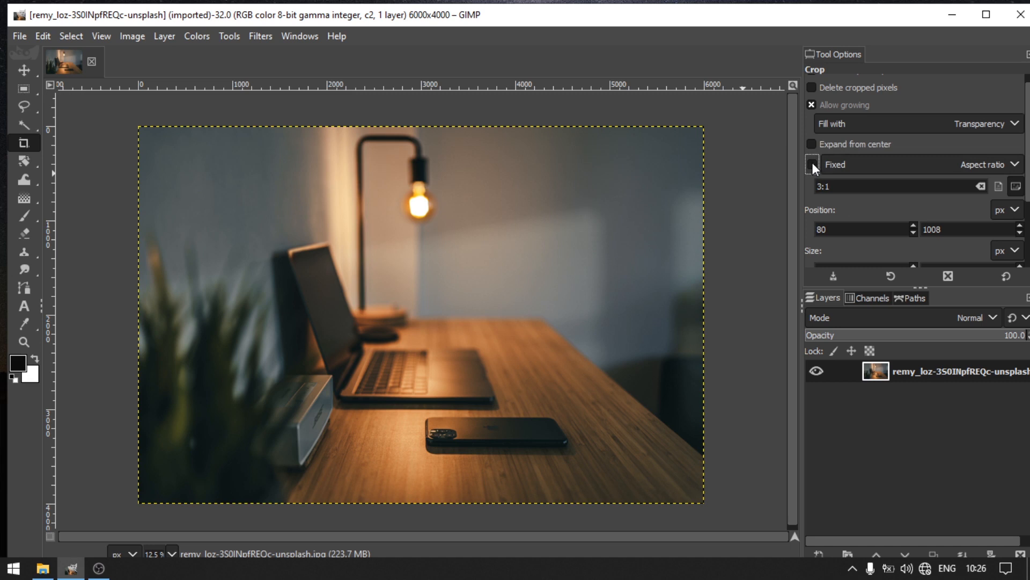
{"action": "left_click", "coordinate": [841, 189]}
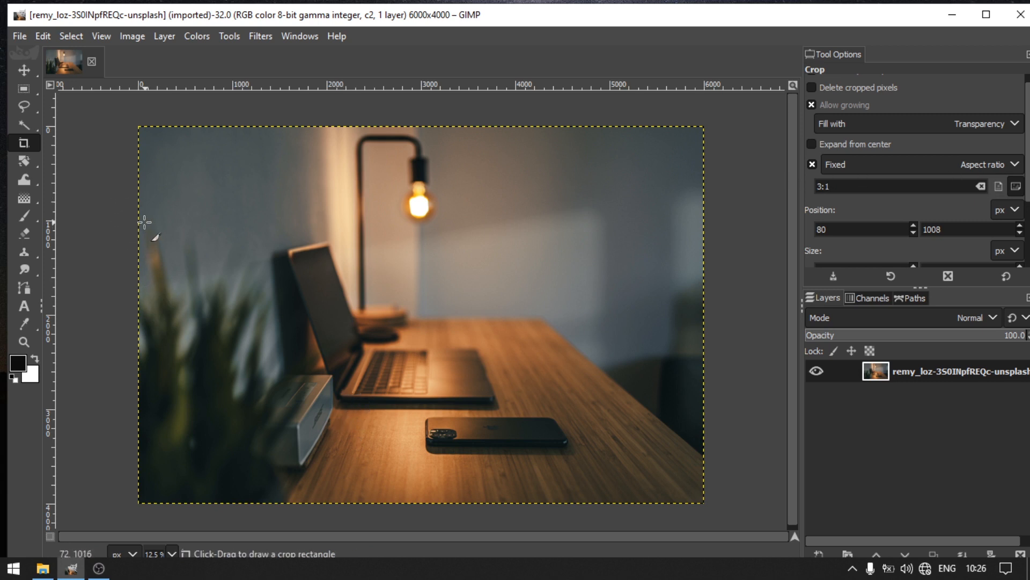
{"action": "left_click_drag", "start_coordinate": [140, 218], "coordinate": [456, 406]}
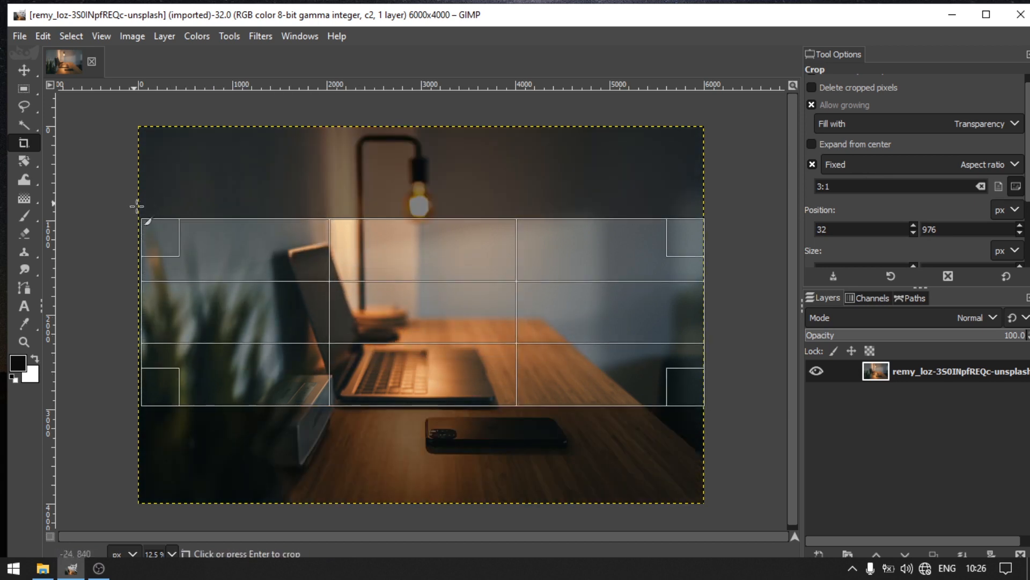
{"action": "left_click_drag", "start_coordinate": [138, 209], "coordinate": [379, 397]}
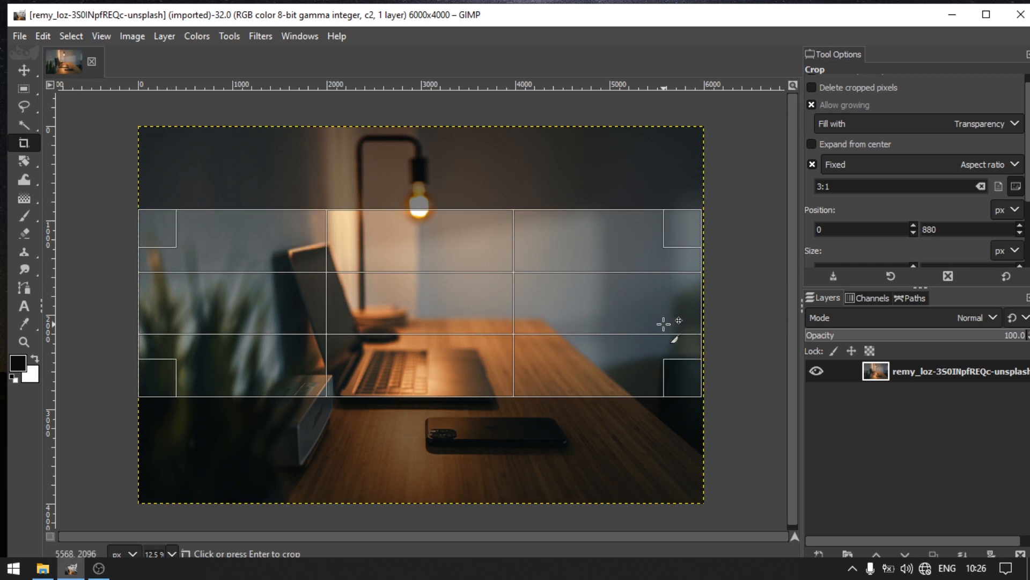
{"action": "mouse_move", "coordinate": [549, 293]}
{"action": "left_mouse_down"}
{"action": "mouse_move", "coordinate": [549, 321]}
{"action": "mouse_move", "coordinate": [545, 313]}
{"action": "left_mouse_up"}
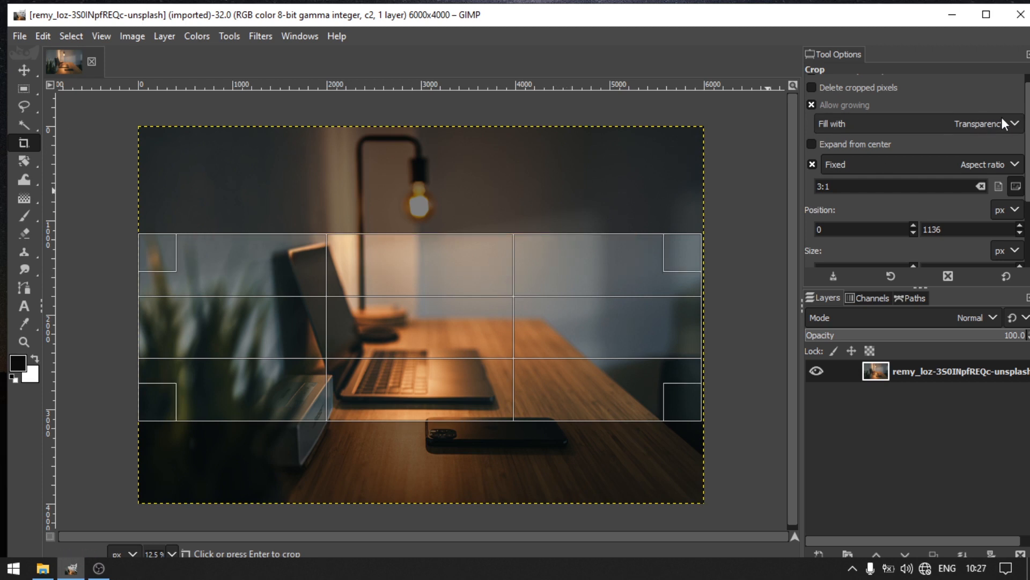
- Compare the crop area with and without rule-of-thirds lines, and set its guides to No guides
{"action": "scroll", "coordinate": [913, 204], "scroll_direction": "down", "scroll_amount": 3}
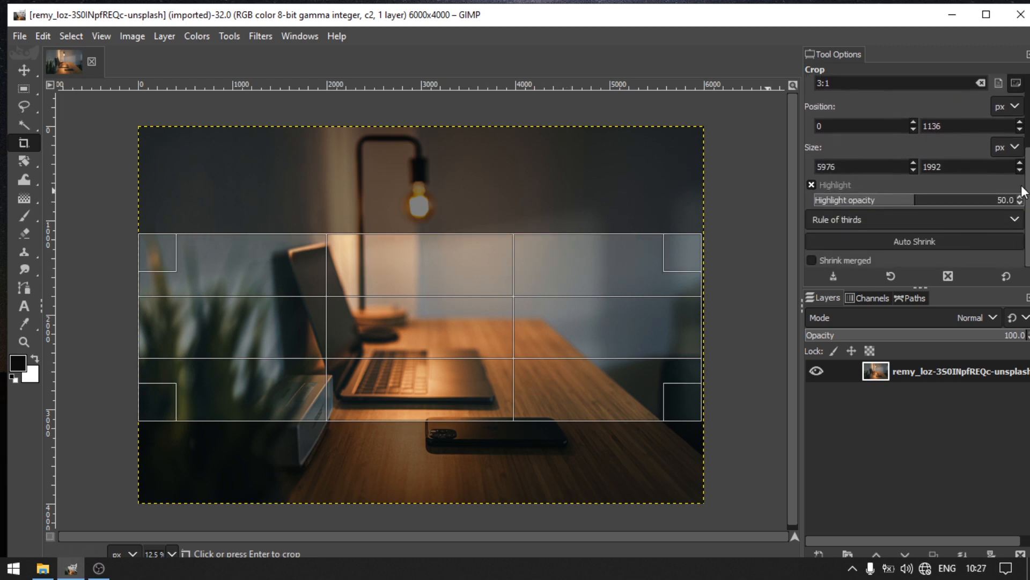
{"action": "left_click", "coordinate": [875, 220]}
{"action": "left_click", "coordinate": [842, 239]}
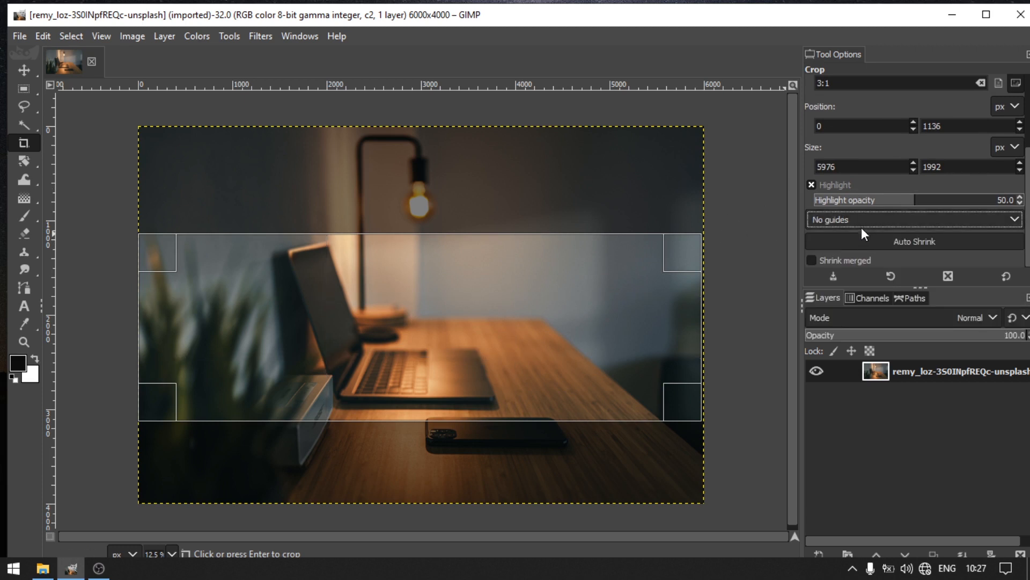
{"action": "left_click", "coordinate": [859, 221]}
{"action": "left_click", "coordinate": [844, 275]}
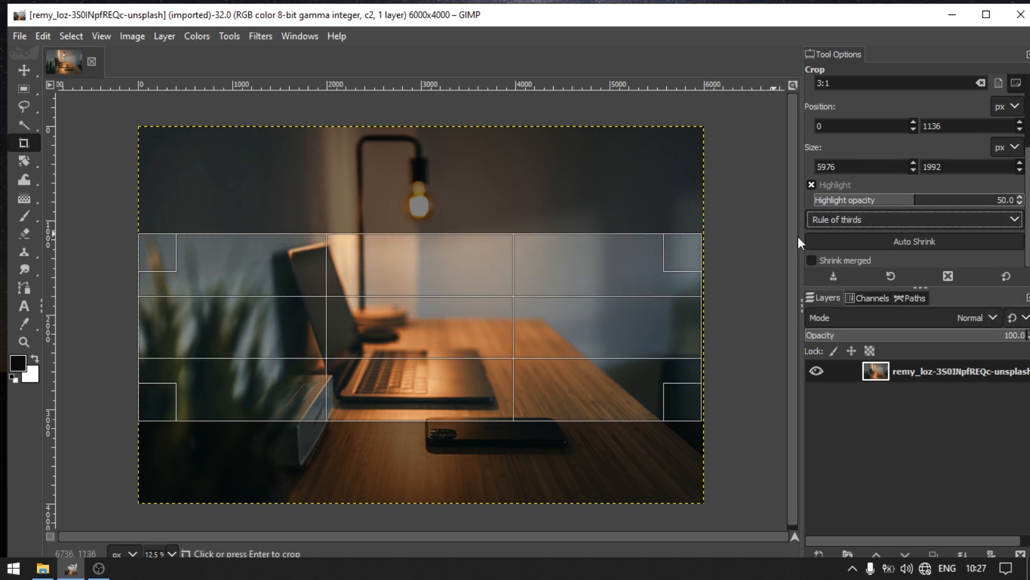
{"action": "left_click", "coordinate": [821, 222]}
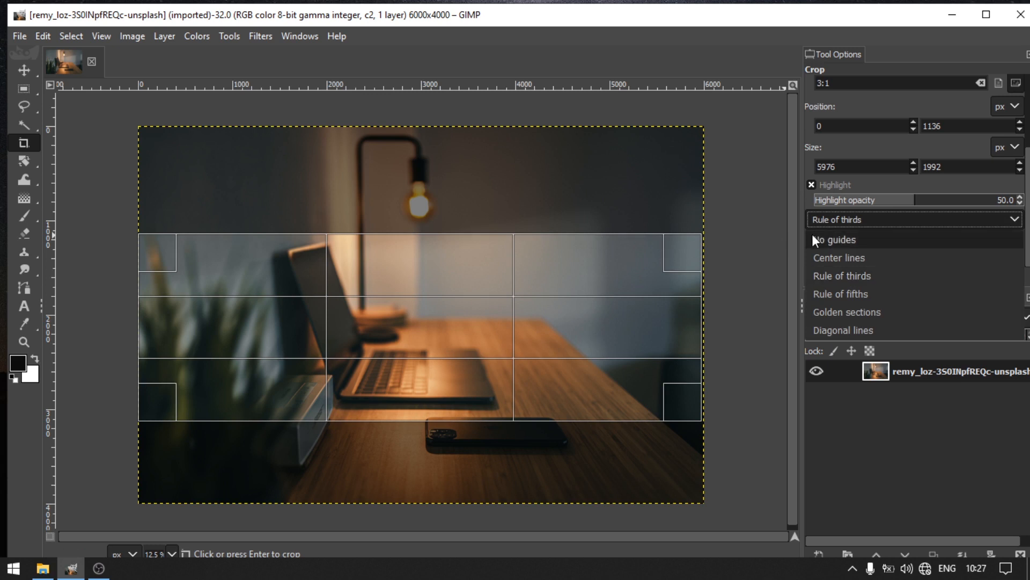
{"action": "left_click", "coordinate": [813, 234]}
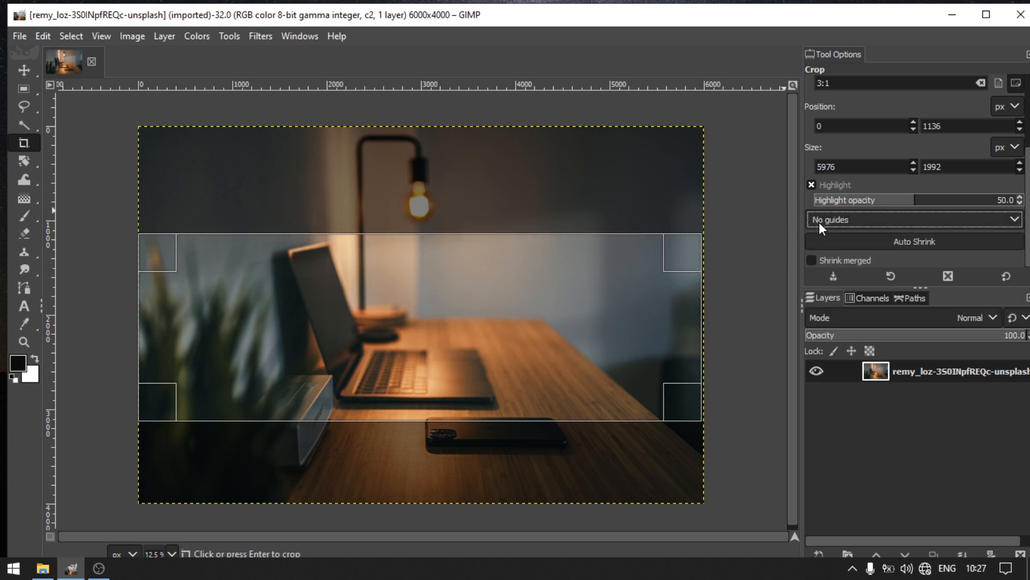
{"action": "scroll", "coordinate": [1006, 211], "scroll_direction": "up", "scroll_amount": 4}
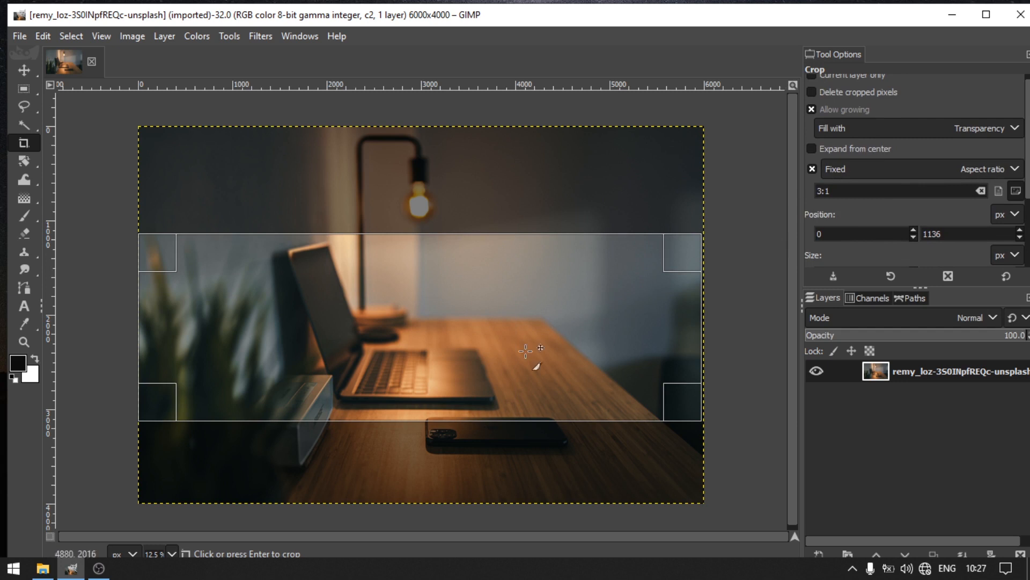
- Apply the crop to trim the image to the 3:1 area
{"action": "key", "text": "Return"}
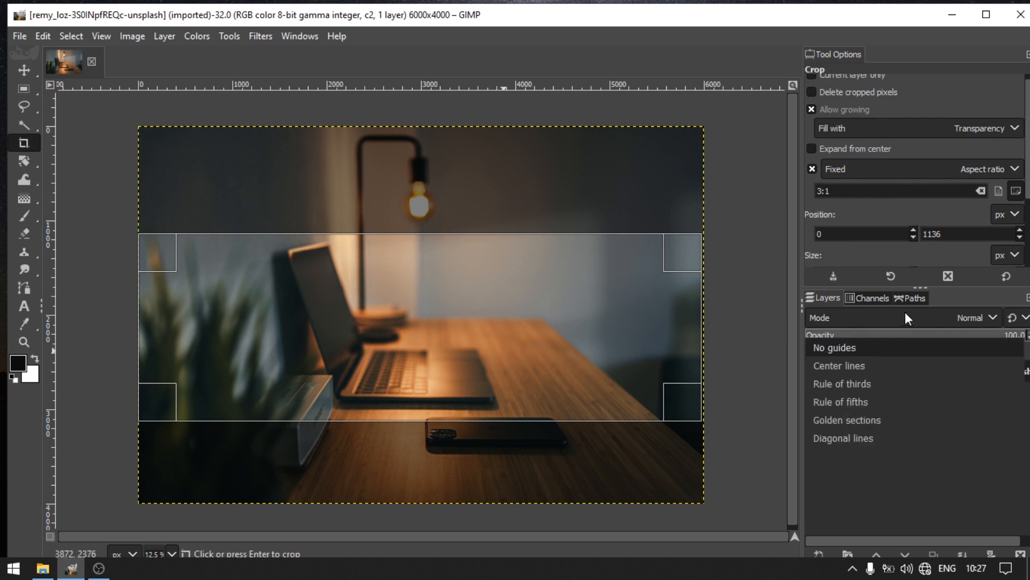
{"action": "key", "text": "Escape"}
{"action": "left_click", "coordinate": [432, 306]}
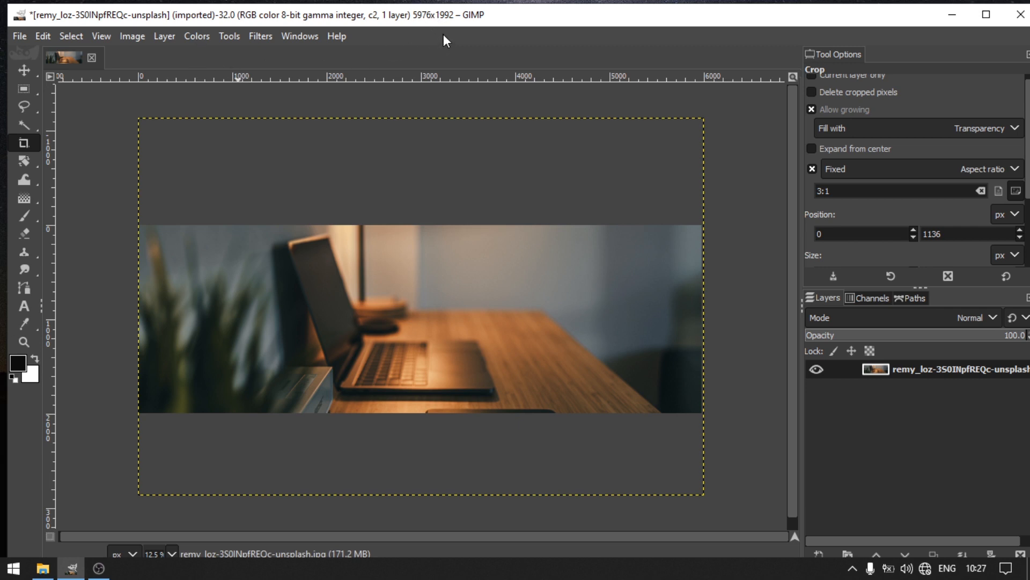
- Open the Scale Image settings and examine the cropped image's width and height in pixels
{"action": "left_click", "coordinate": [139, 36]}
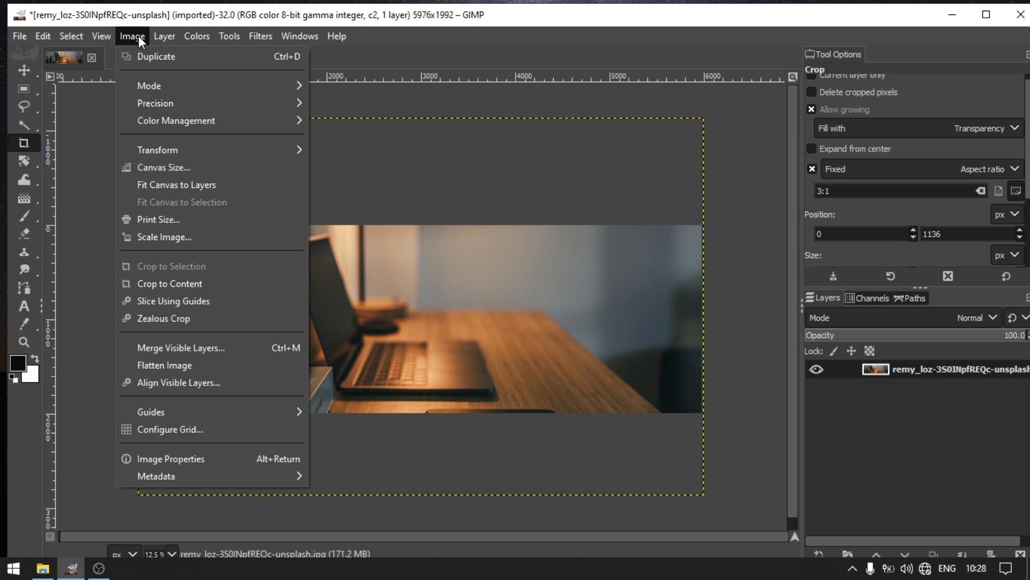
{"action": "left_click", "coordinate": [134, 34]}
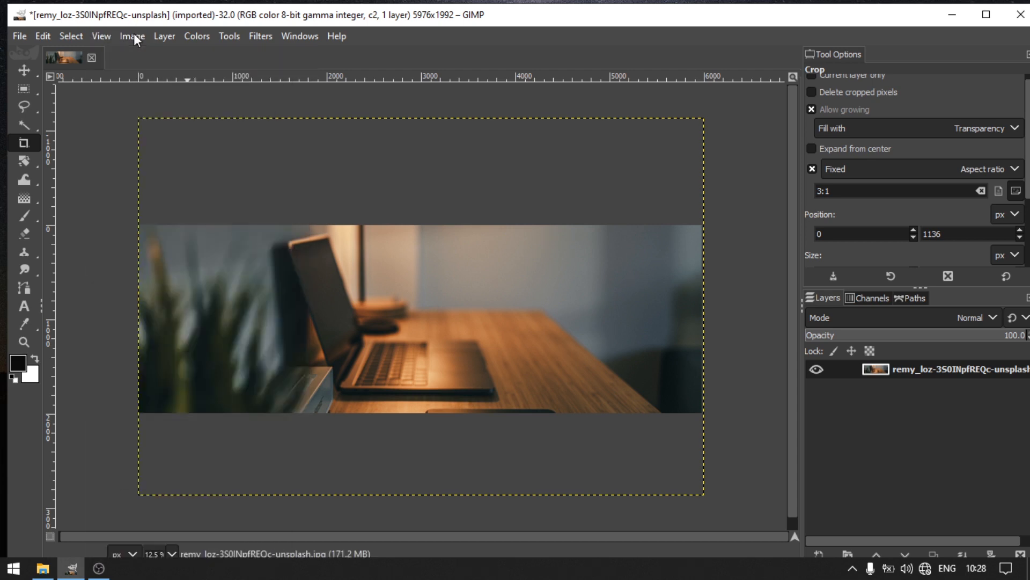
{"action": "left_click", "coordinate": [133, 34]}
{"action": "left_click", "coordinate": [201, 237]}
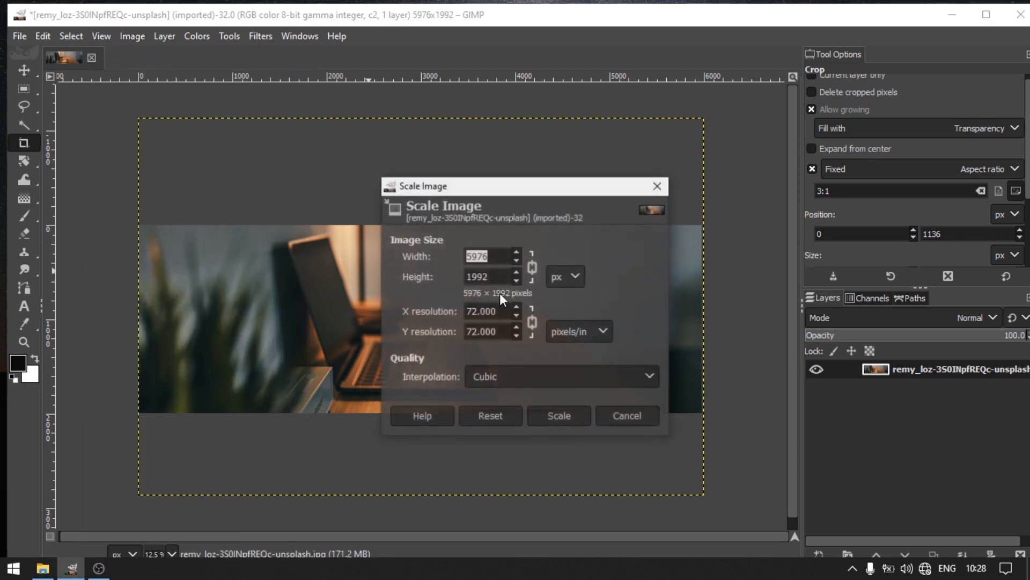
{"action": "left_click", "coordinate": [506, 256]}
{"action": "double_click", "coordinate": [504, 256]}
{"action": "key", "text": "Tab"}
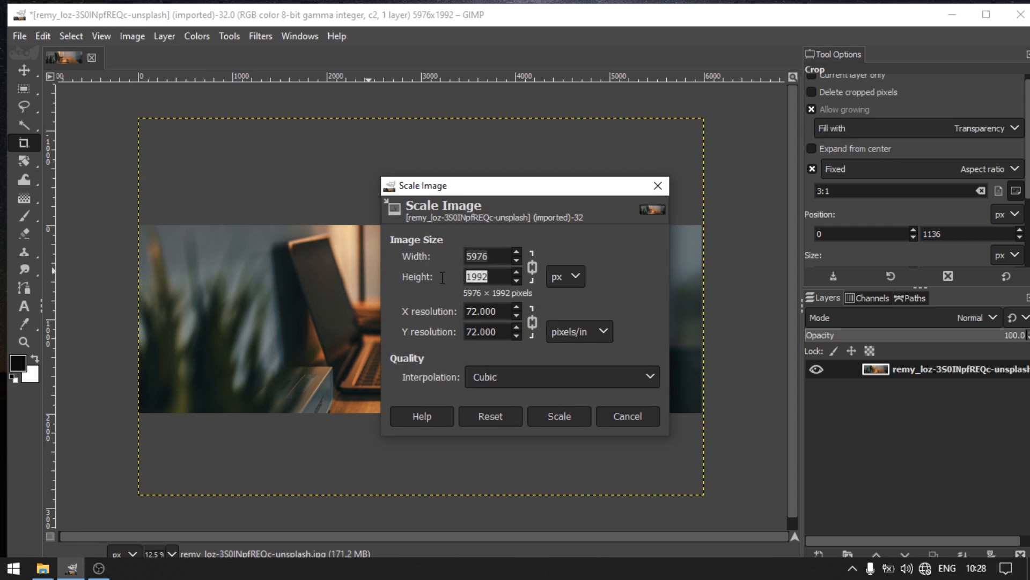
{"action": "double_click", "coordinate": [499, 257]}
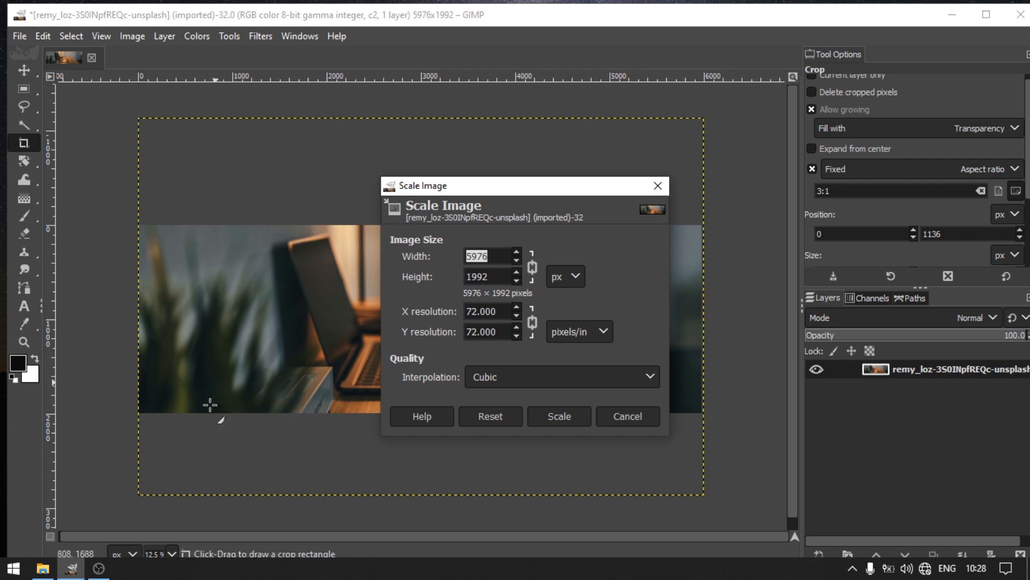
{"action": "key", "text": "Tab"}
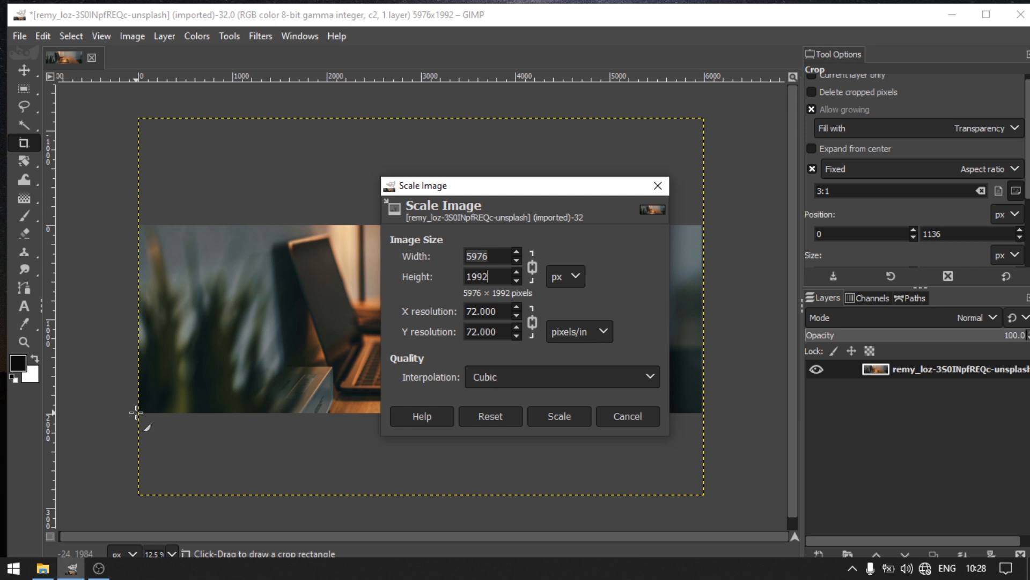
{"action": "left_click", "coordinate": [508, 255]}
{"action": "double_click", "coordinate": [508, 255]}
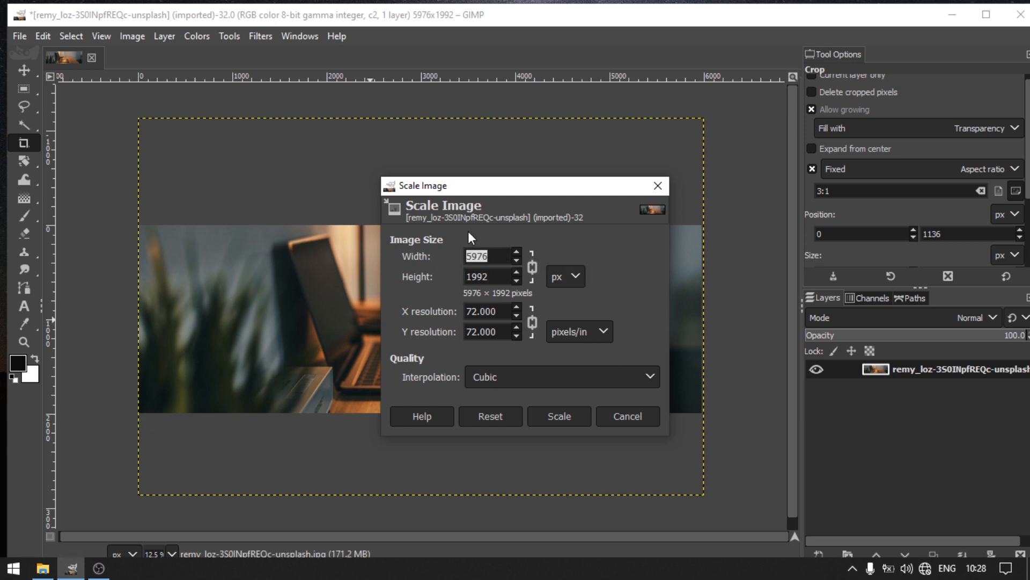
- Scale the image to 3000 px wide and 1000 px high, using Cubic interpolation
{"action": "left_click_drag", "start_coordinate": [510, 187], "coordinate": [587, 176]}
{"action": "type", "text": "3000"}
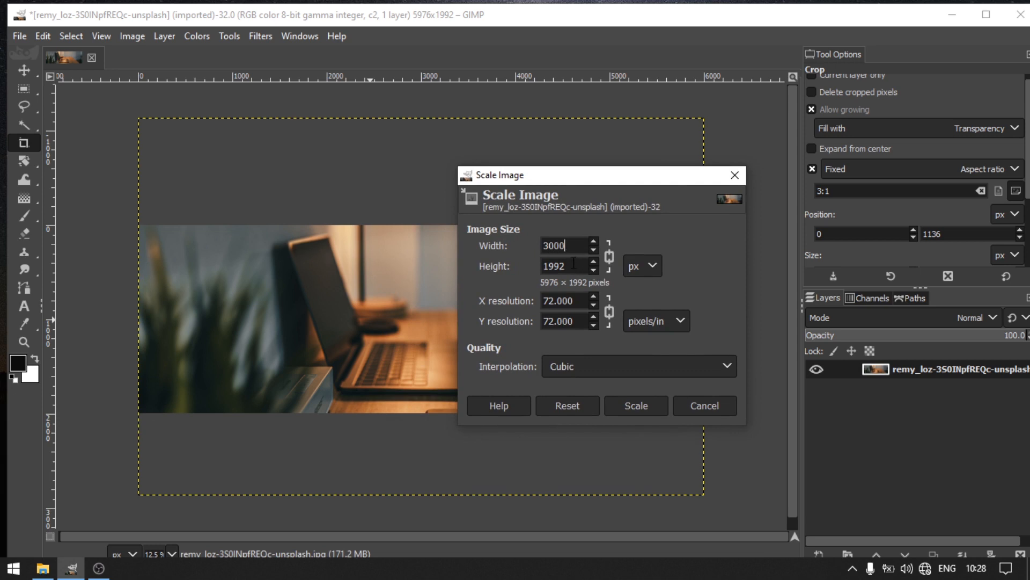
{"action": "left_click", "coordinate": [569, 264]}
{"action": "left_click", "coordinate": [622, 360]}
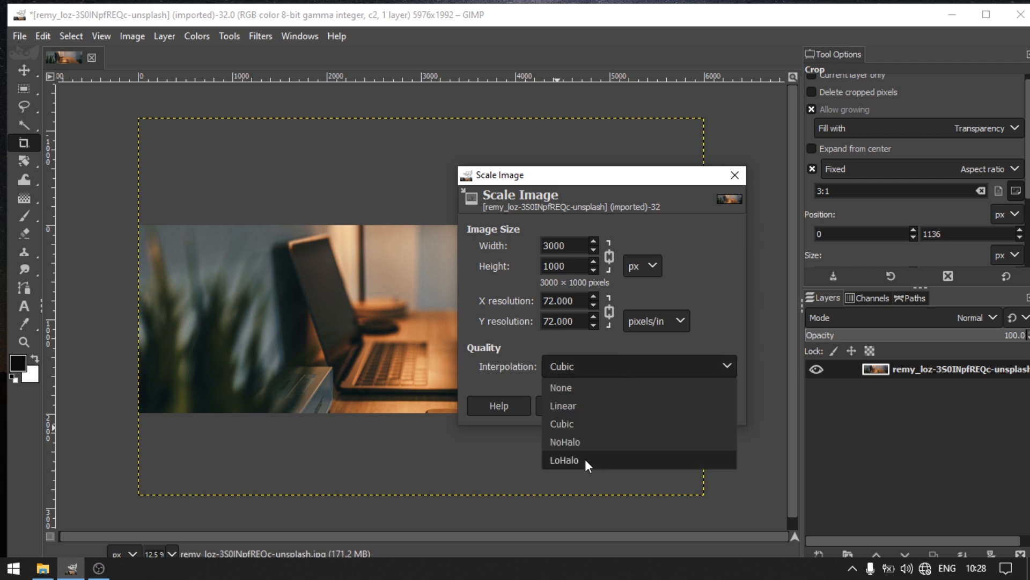
{"action": "left_click", "coordinate": [523, 348]}
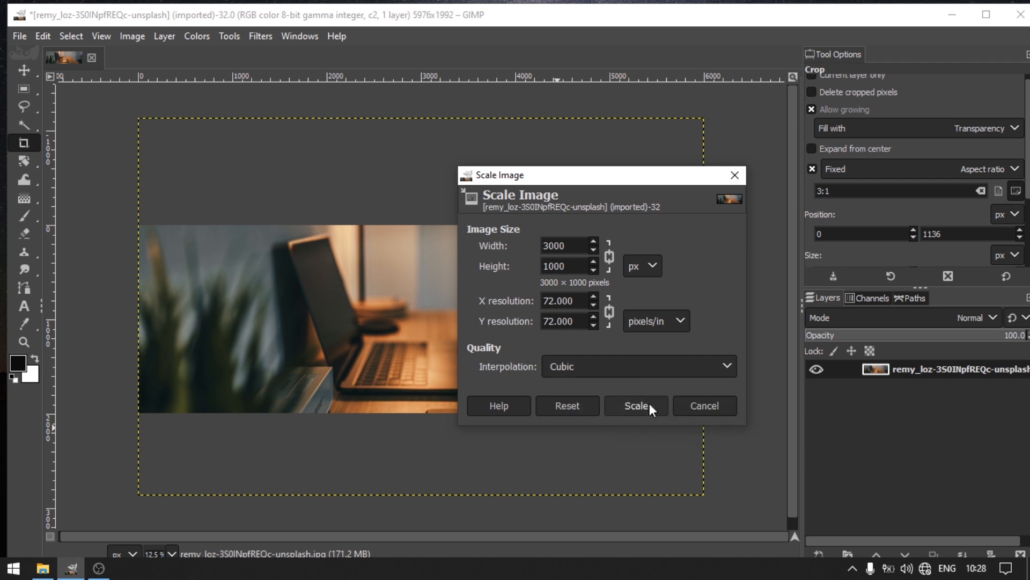
{"action": "left_click", "coordinate": [647, 405]}
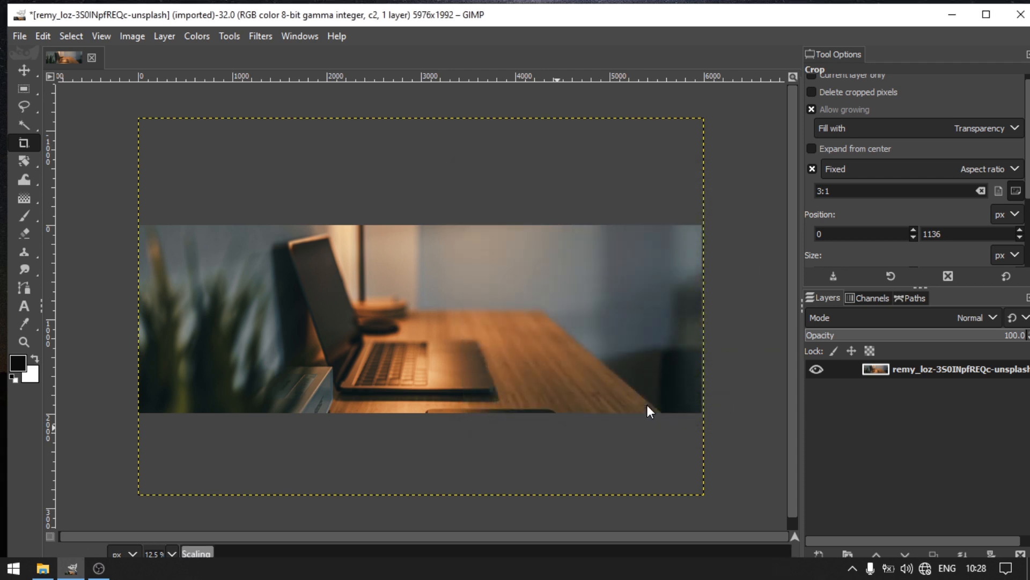
- Place a single horizontal guide across the image and remove all guides
{"action": "scroll", "coordinate": [460, 335], "scroll_direction": "up", "scroll_amount": 2}
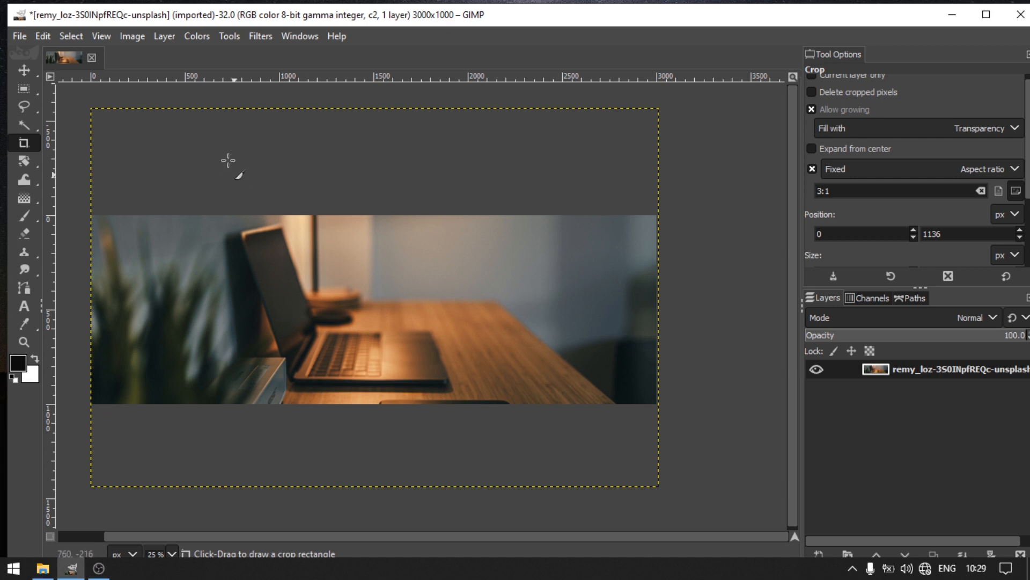
{"action": "left_click", "coordinate": [144, 38]}
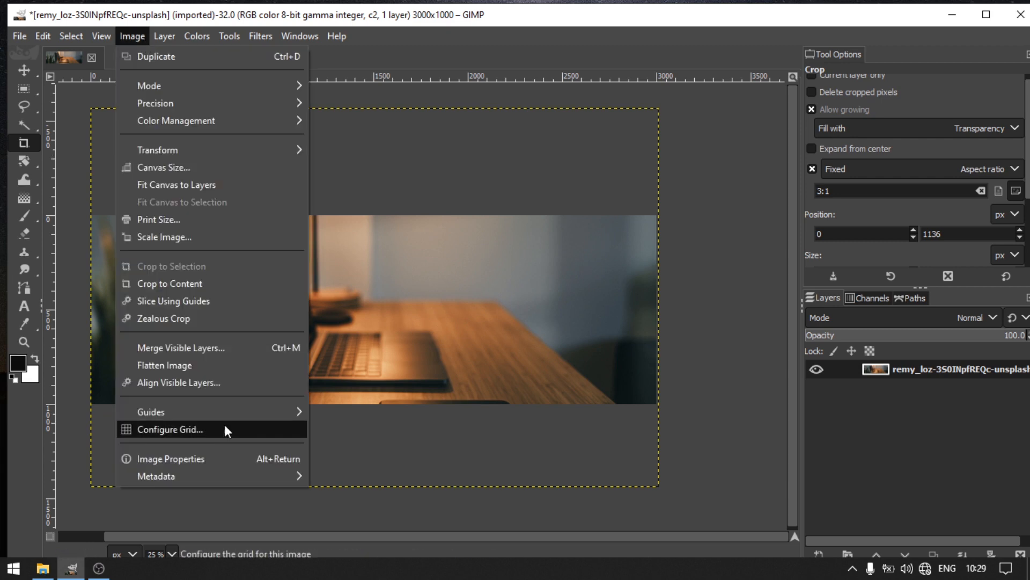
{"action": "mouse_move", "coordinate": [218, 418]}
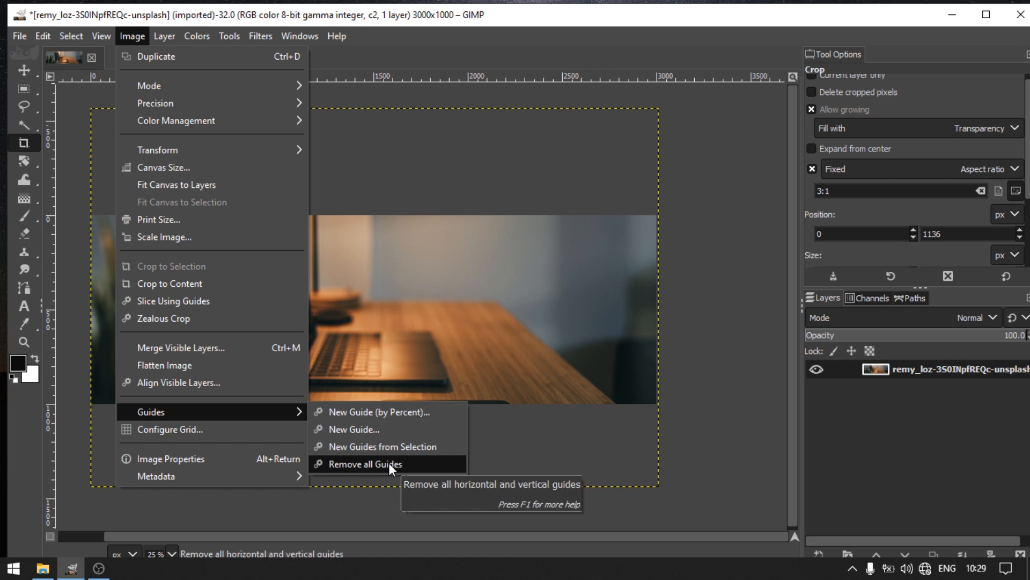
{"action": "left_click", "coordinate": [507, 72]}
{"action": "left_click_drag", "start_coordinate": [508, 75], "coordinate": [469, 301]}
{"action": "left_click", "coordinate": [140, 37]}
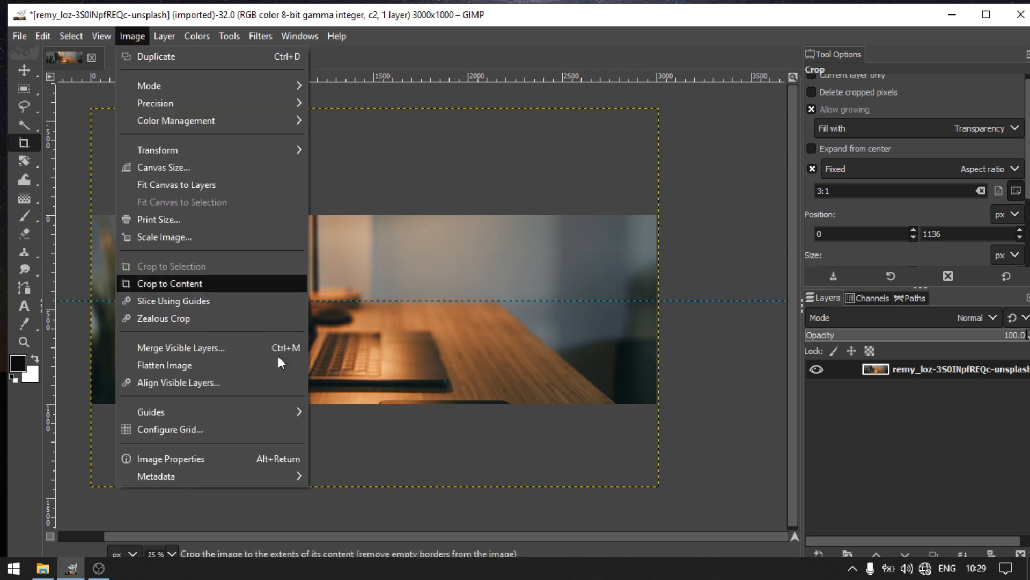
{"action": "mouse_move", "coordinate": [288, 411]}
{"action": "left_click", "coordinate": [369, 464]}
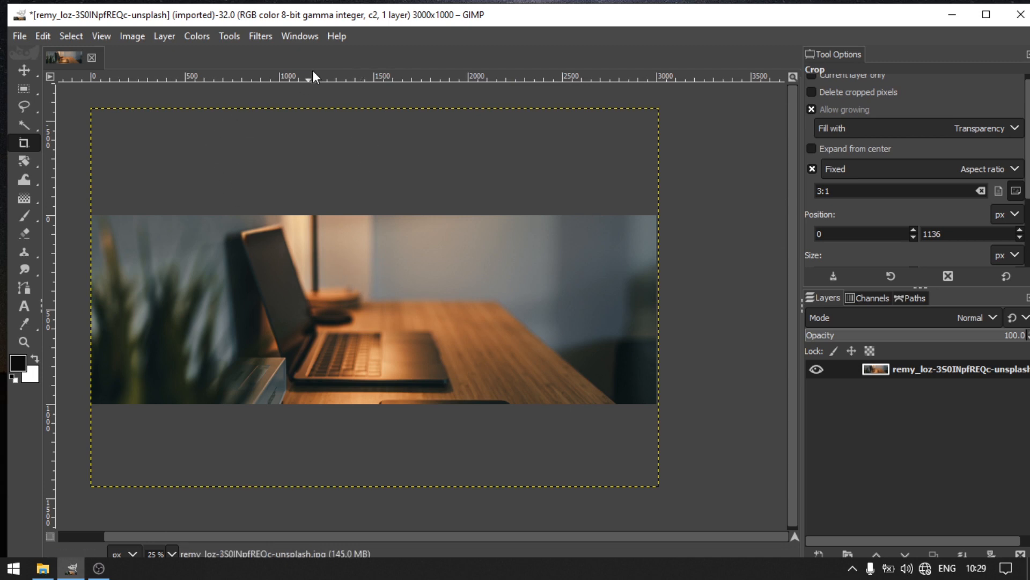
- Place two horizontal and two vertical guides over the image, and clear them all
{"action": "left_click_drag", "start_coordinate": [408, 75], "coordinate": [432, 269]}
{"action": "left_click_drag", "start_coordinate": [365, 76], "coordinate": [370, 356]}
{"action": "left_click_drag", "start_coordinate": [50, 298], "coordinate": [264, 290]}
{"action": "left_click_drag", "start_coordinate": [50, 285], "coordinate": [449, 290]}
{"action": "left_click", "coordinate": [130, 36]}
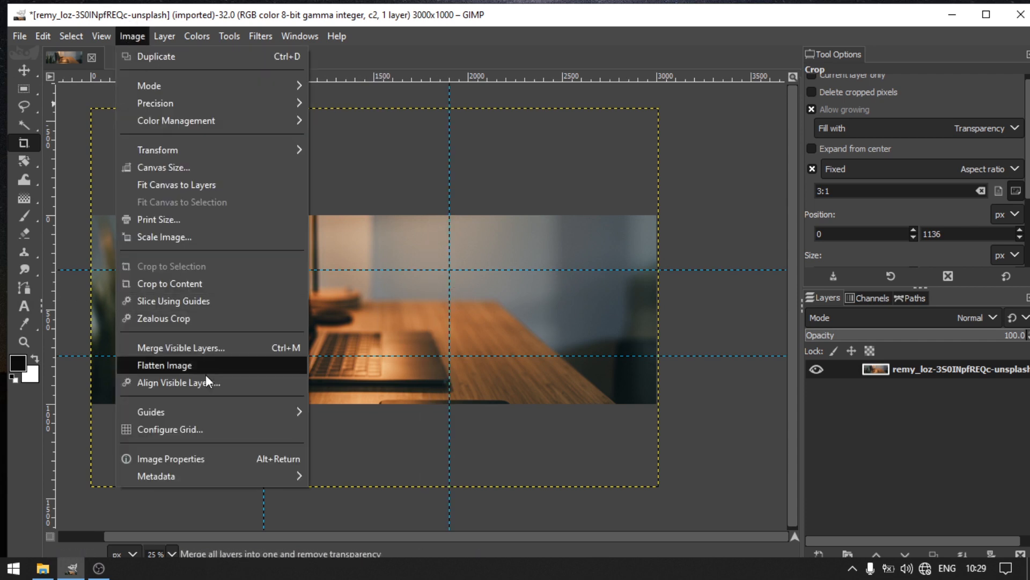
{"action": "left_click", "coordinate": [389, 464]}
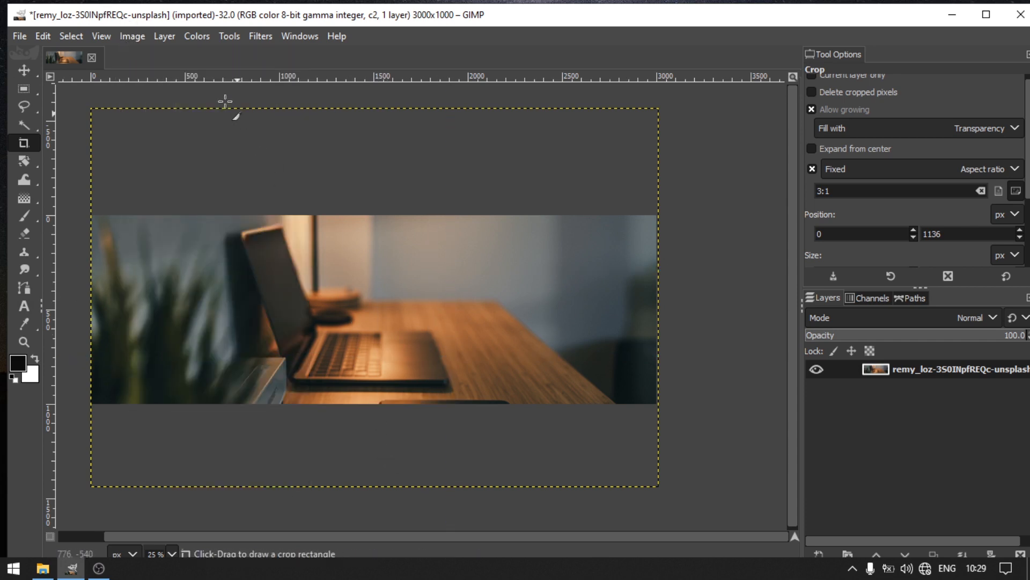
- Add a new vertical guide at position 1000 px on the banner image
{"action": "left_click", "coordinate": [132, 36]}
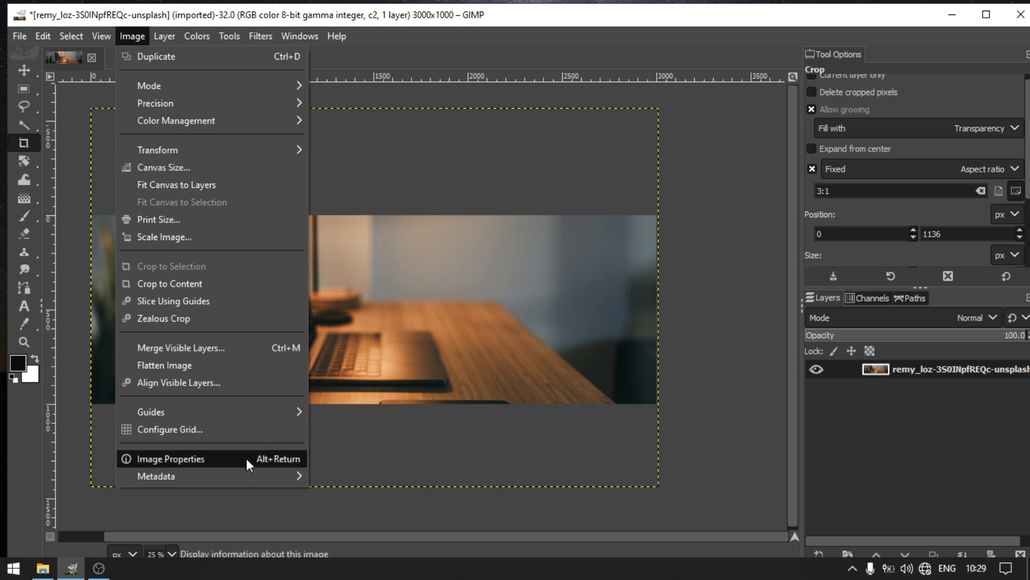
{"action": "mouse_move", "coordinate": [249, 405]}
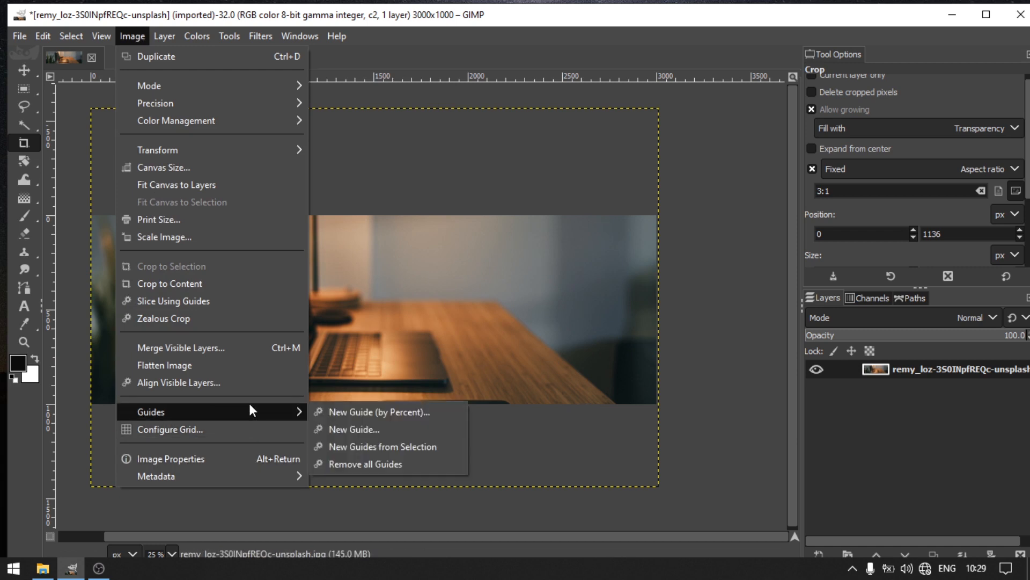
{"action": "left_click", "coordinate": [362, 429]}
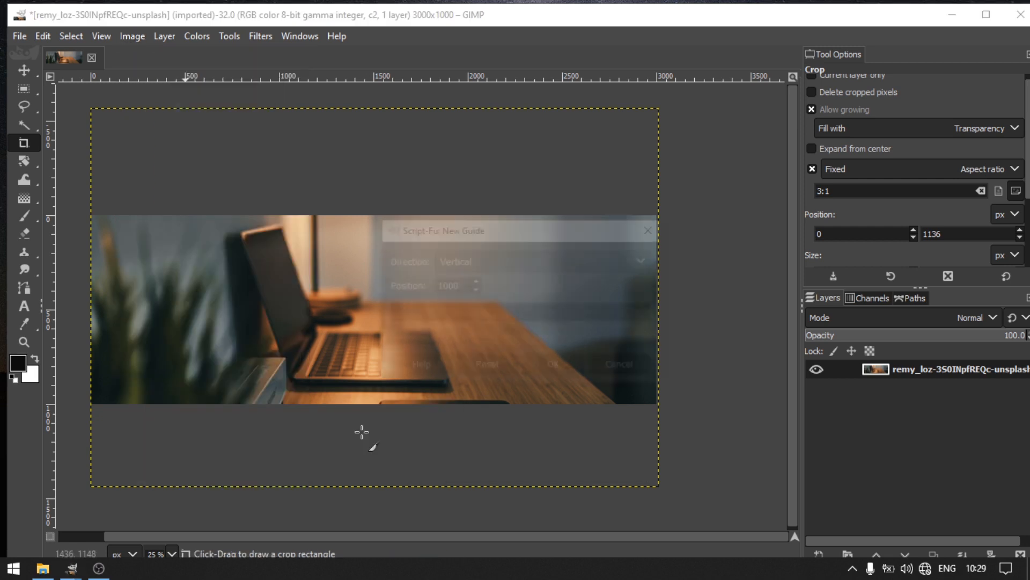
{"action": "left_click_drag", "start_coordinate": [485, 232], "coordinate": [713, 125]}
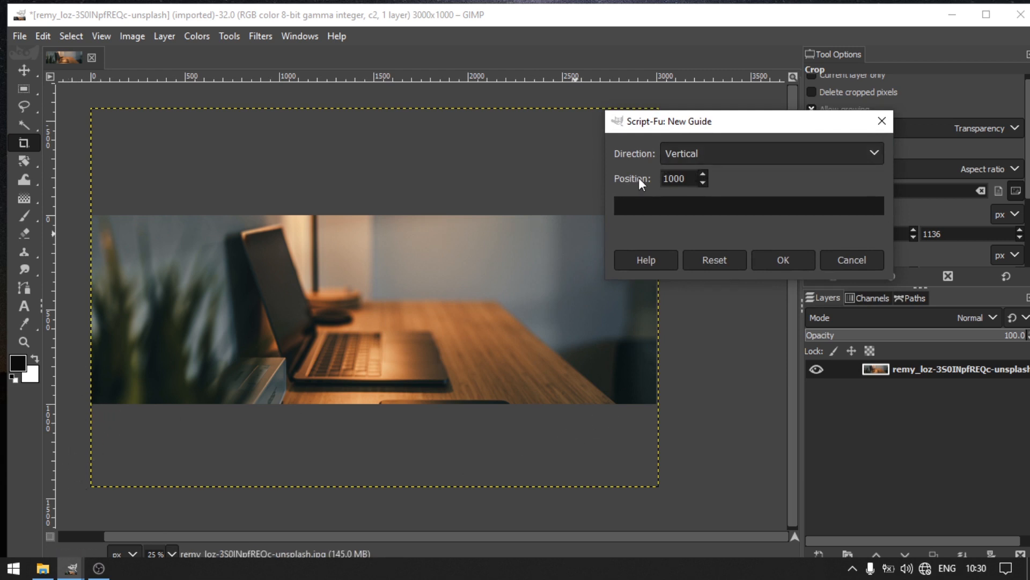
{"action": "left_click_drag", "start_coordinate": [692, 178], "coordinate": [659, 179]}
{"action": "left_click_drag", "start_coordinate": [692, 117], "coordinate": [668, 105]}
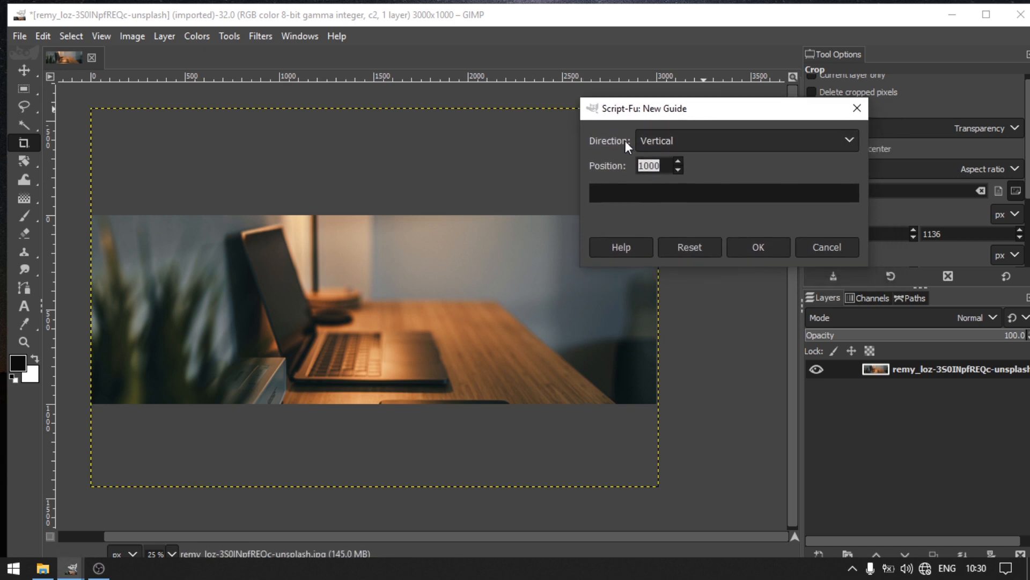
{"action": "left_click", "coordinate": [690, 142]}
{"action": "left_click", "coordinate": [679, 162]}
{"action": "left_click", "coordinate": [679, 146]}
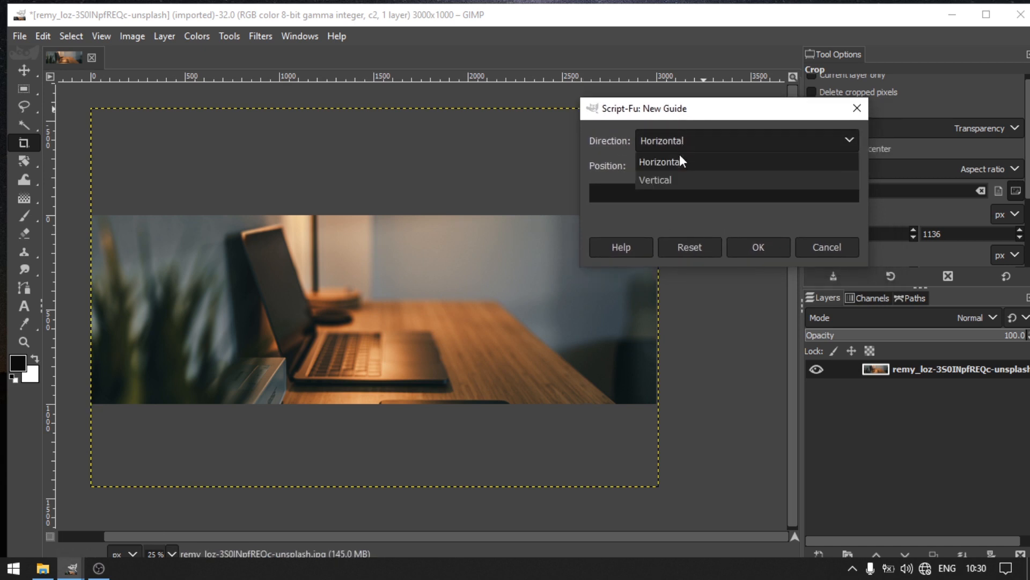
{"action": "left_click", "coordinate": [677, 180]}
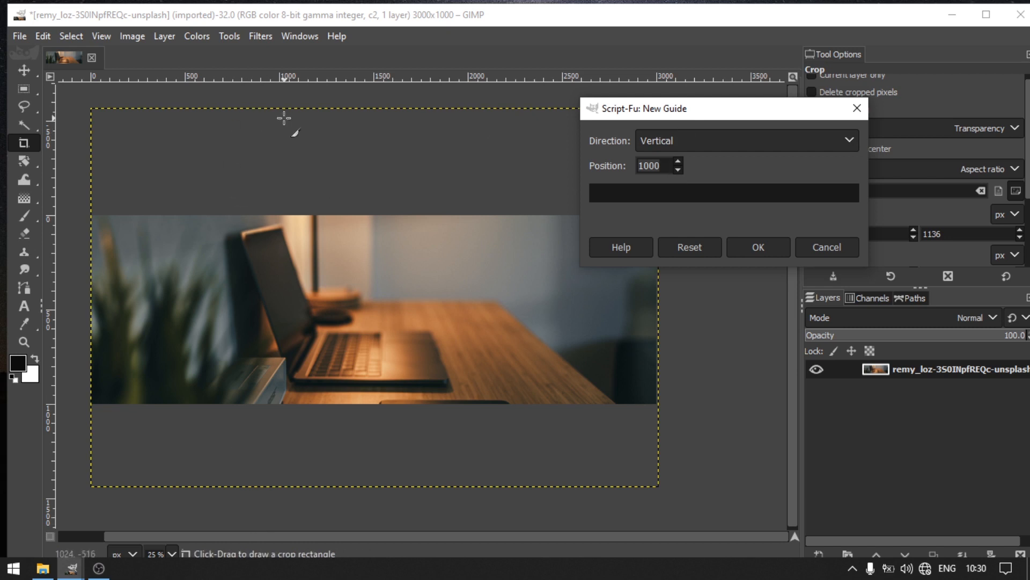
{"action": "left_click", "coordinate": [710, 143]}
{"action": "left_click", "coordinate": [683, 168]}
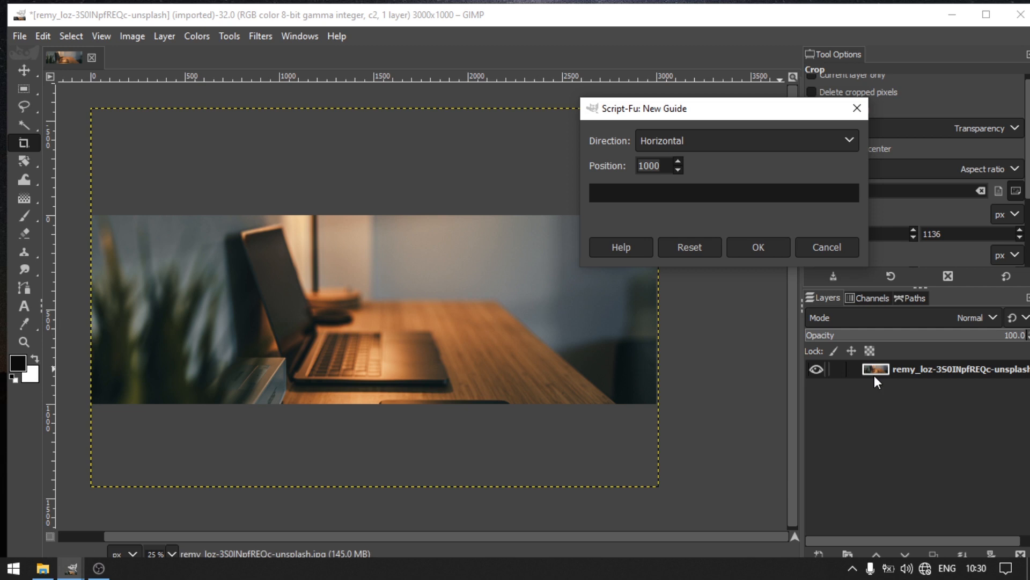
{"action": "left_click", "coordinate": [683, 138]}
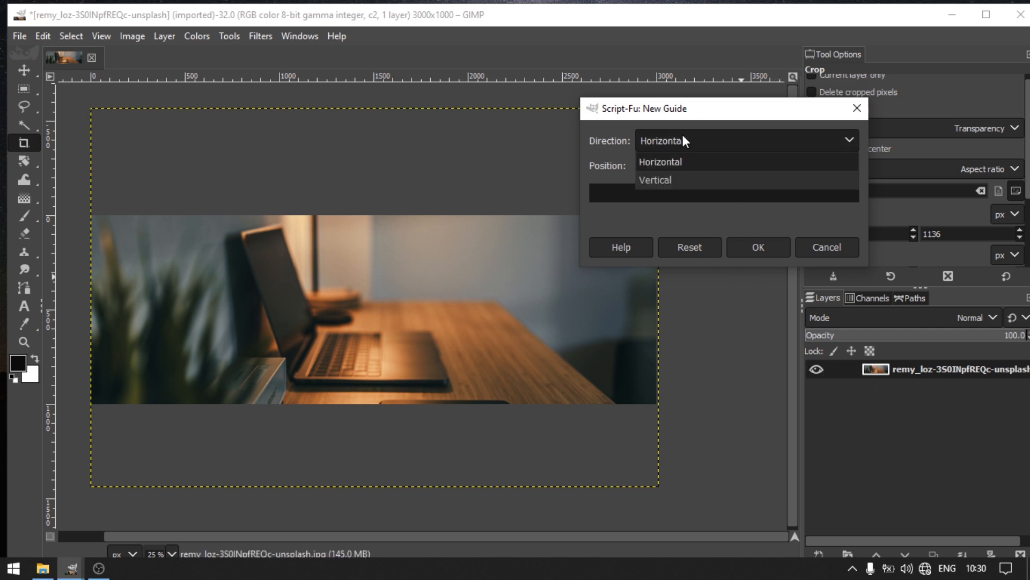
{"action": "left_click", "coordinate": [672, 178]}
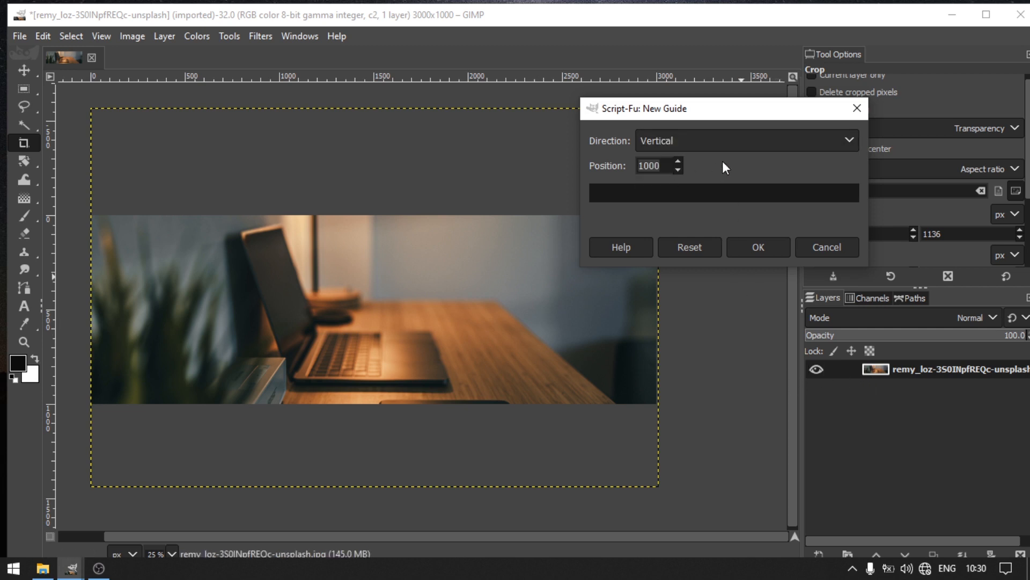
{"action": "left_click", "coordinate": [750, 248]}
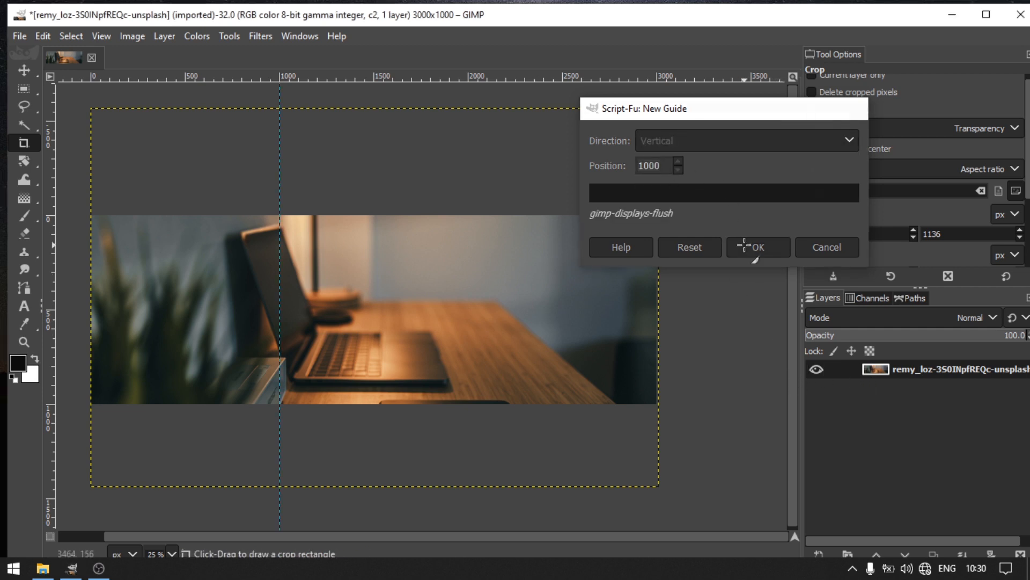
- Add a second vertical guide at position 2000 px and slice the image using the guides
{"action": "left_click", "coordinate": [128, 36]}
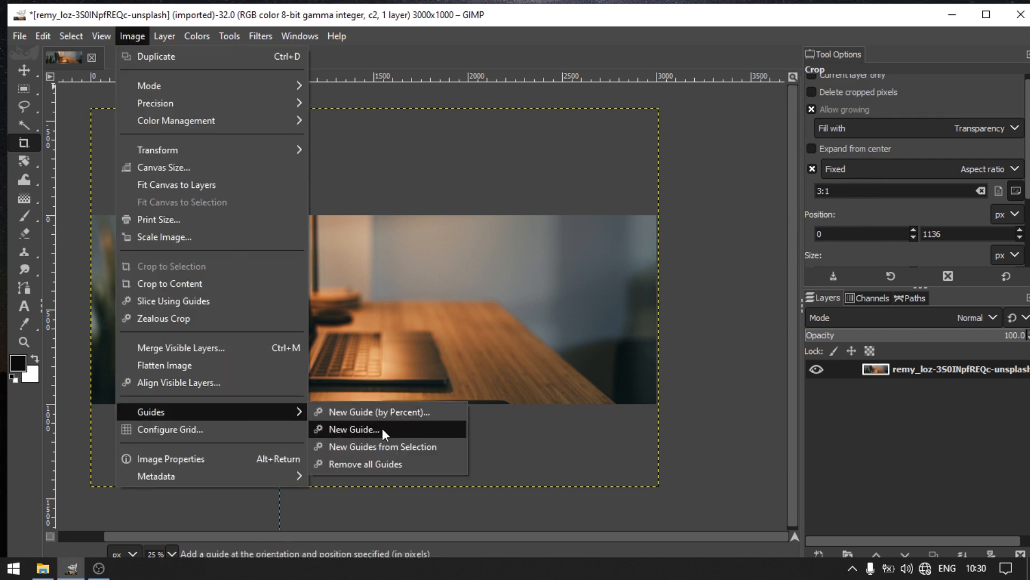
{"action": "left_click", "coordinate": [382, 429]}
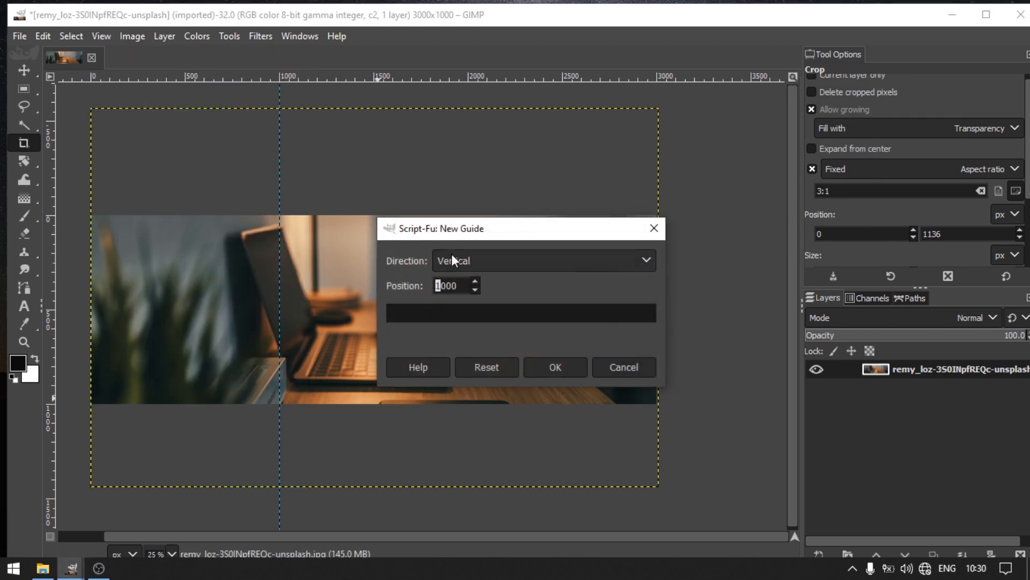
{"action": "left_click_drag", "start_coordinate": [449, 231], "coordinate": [688, 182]}
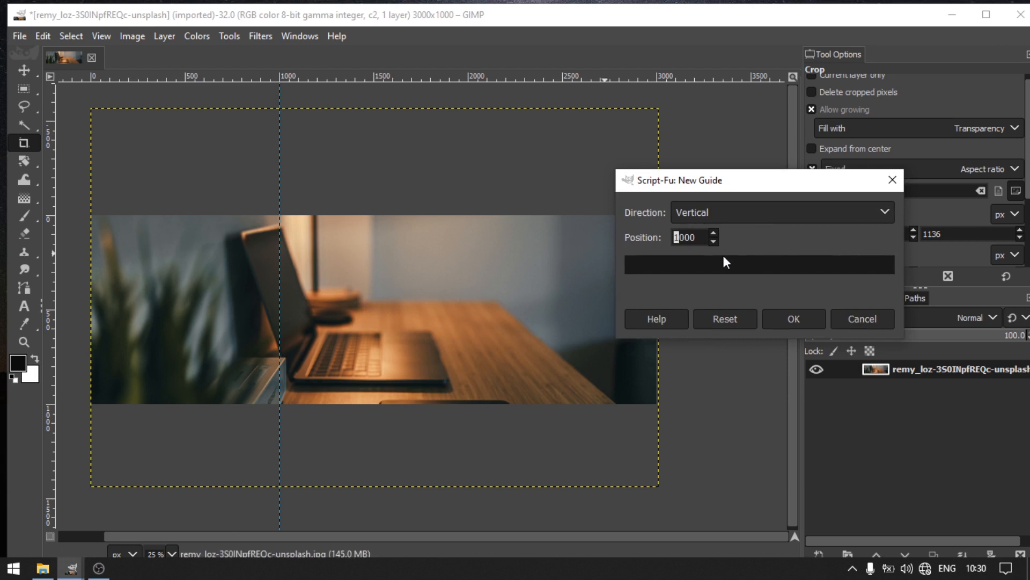
{"action": "type", "text": "2"}
{"action": "left_click", "coordinate": [789, 314]}
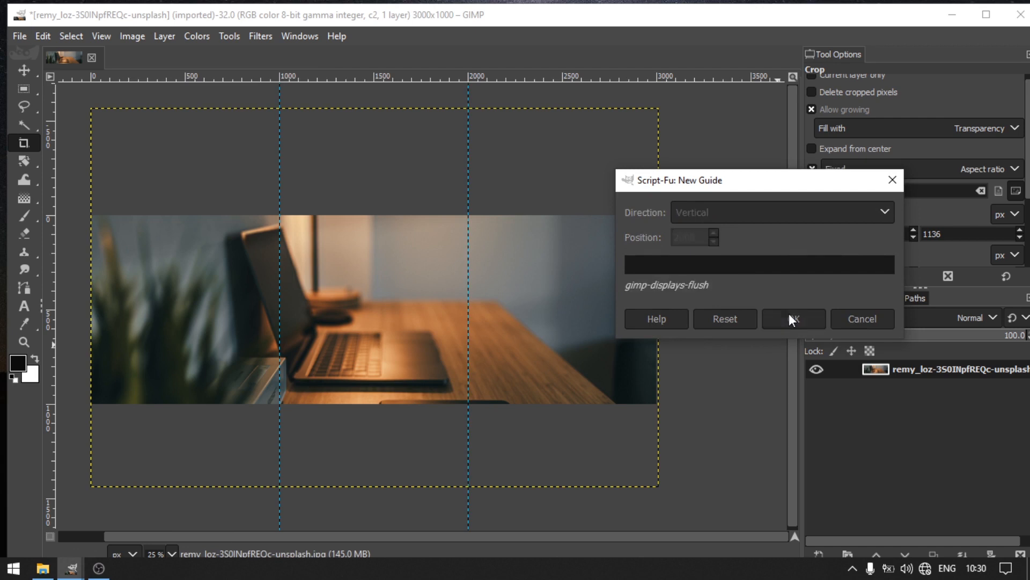
{"action": "left_click", "coordinate": [134, 39]}
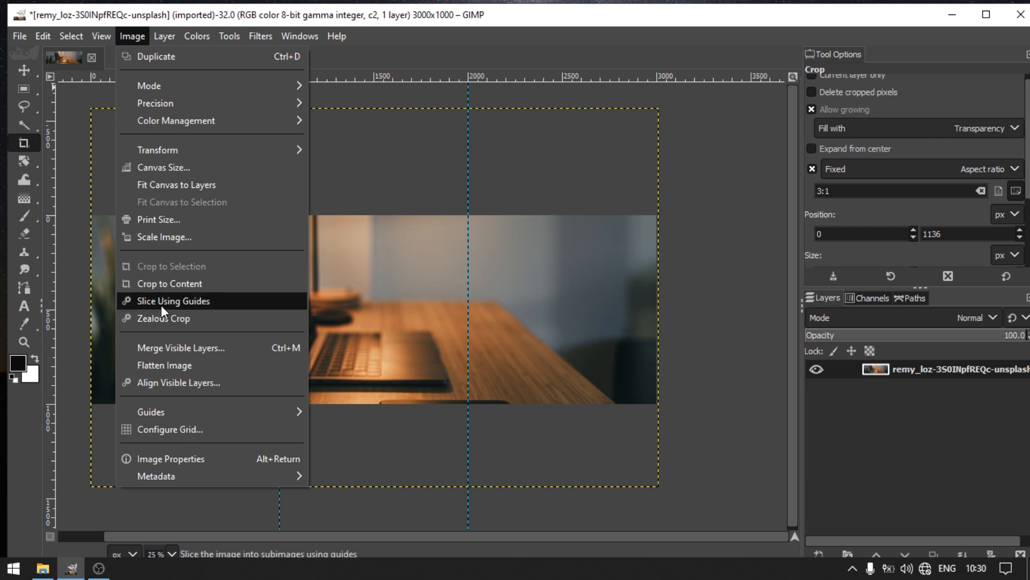
{"action": "left_click", "coordinate": [273, 301]}
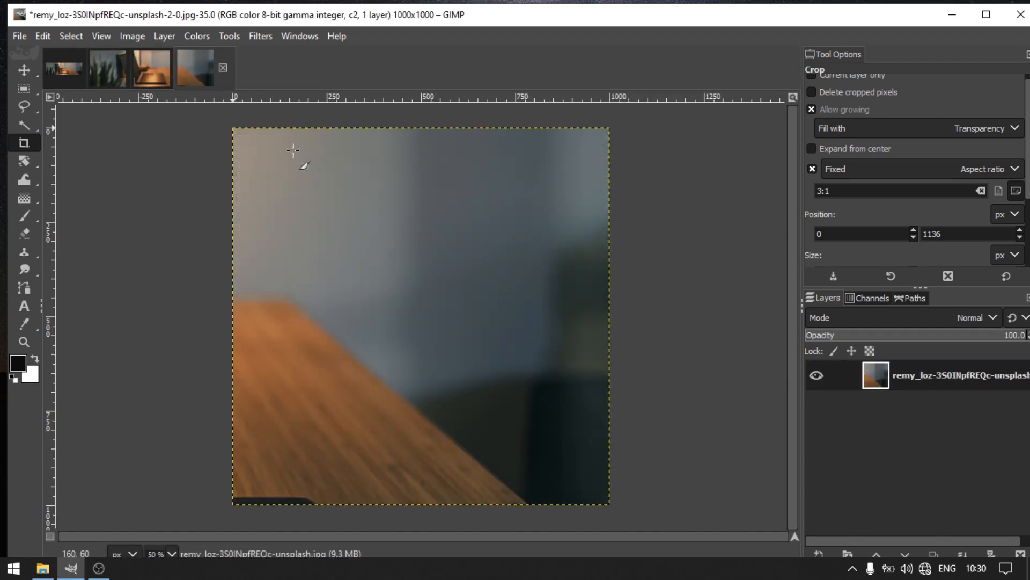
- Look through the three sliced images one by one and examine each one's pixel dimensions
{"action": "left_click", "coordinate": [115, 79]}
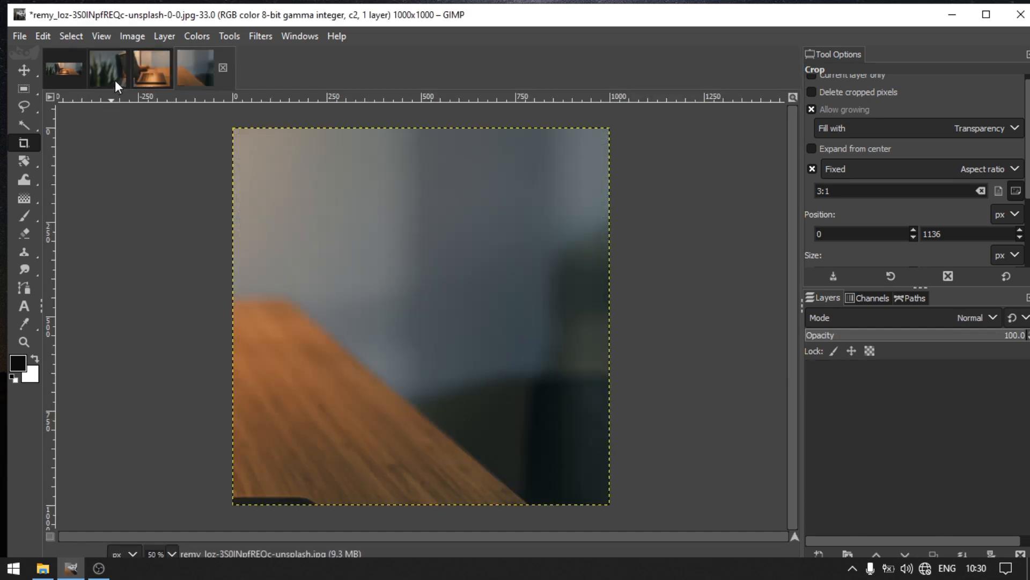
{"action": "left_click", "coordinate": [159, 71]}
{"action": "left_click", "coordinate": [199, 66]}
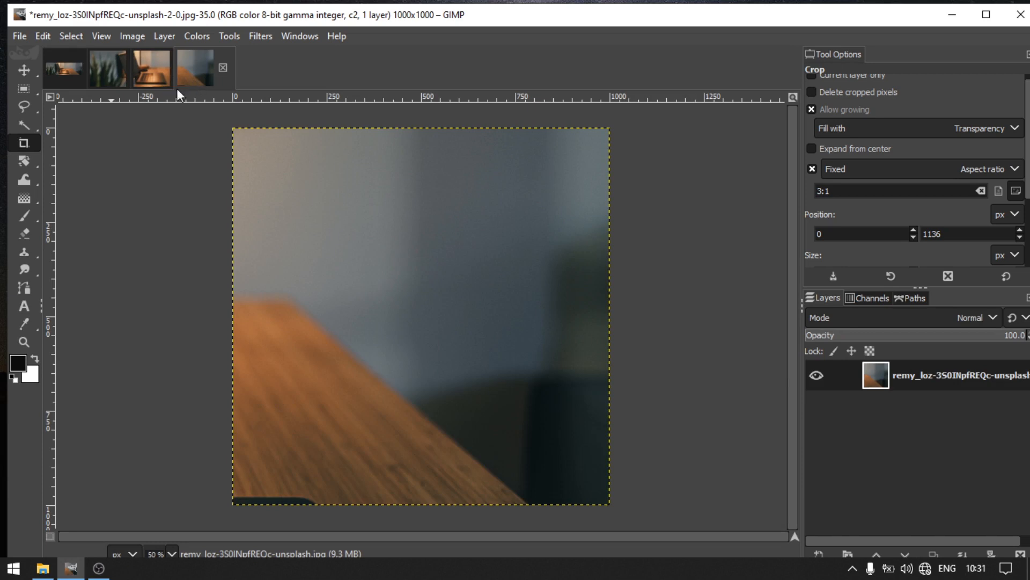
{"action": "left_click", "coordinate": [103, 69]}
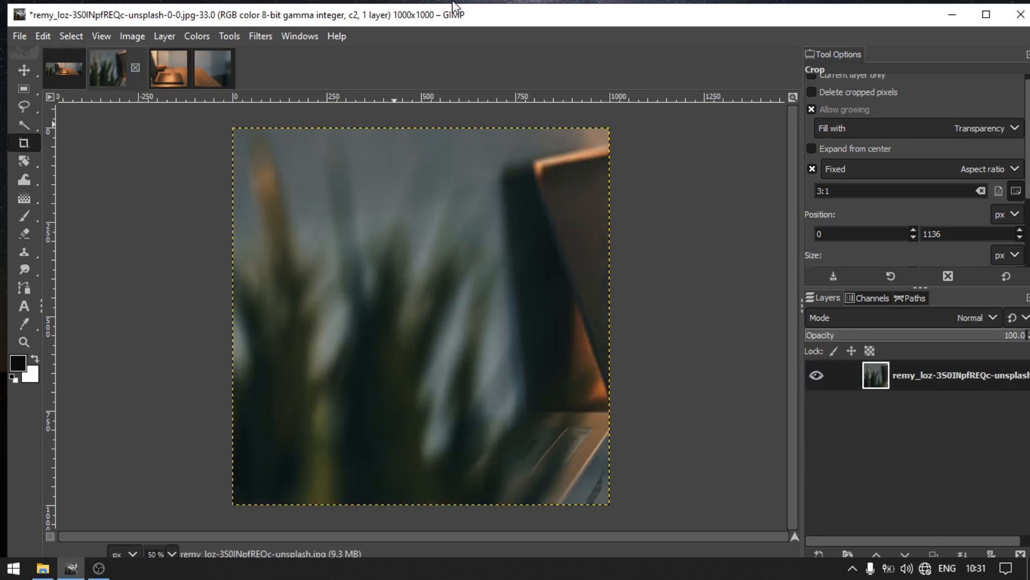
{"action": "left_click", "coordinate": [165, 62]}
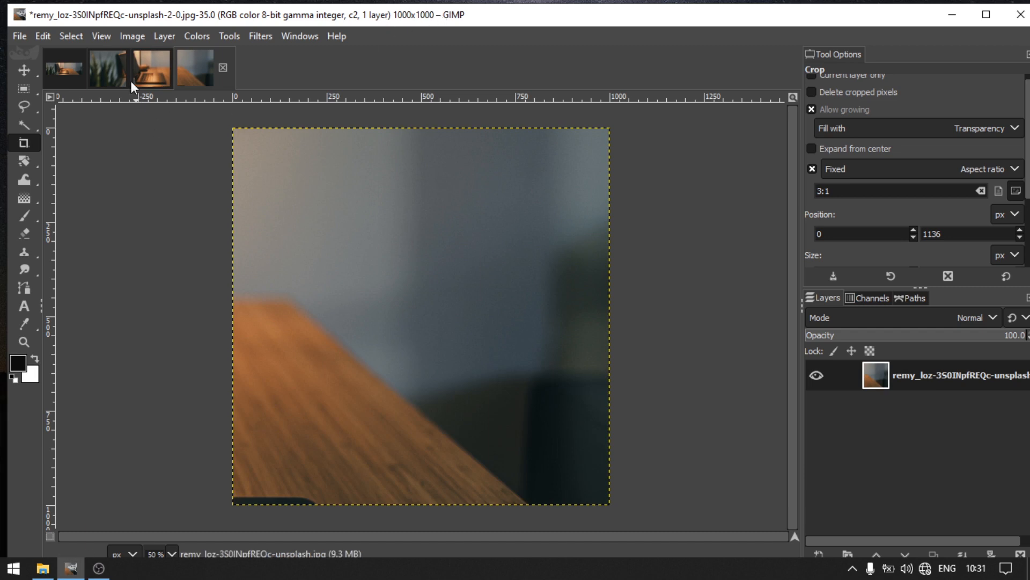
{"action": "left_click", "coordinate": [109, 64]}
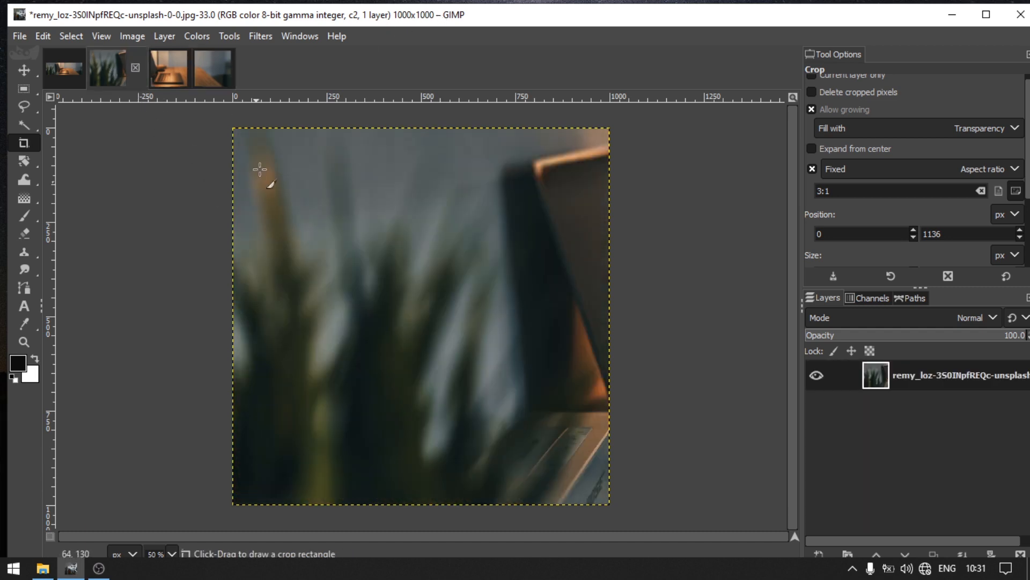
{"action": "left_click", "coordinate": [165, 74]}
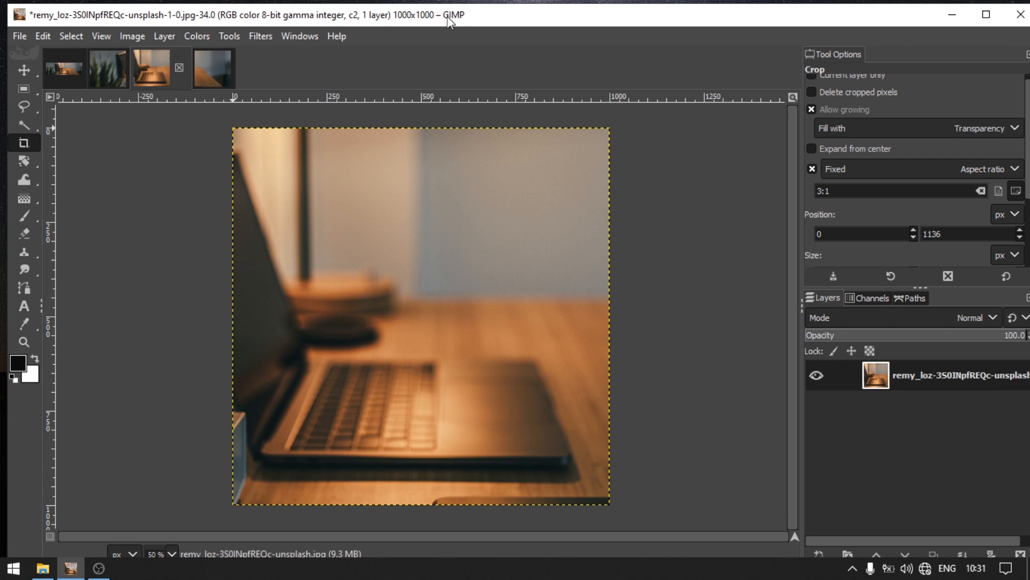
{"action": "left_click", "coordinate": [197, 58]}
- Start exporting the plant slice and create a folder named multi inside Seamless mutli post for it
{"action": "left_click", "coordinate": [108, 73]}
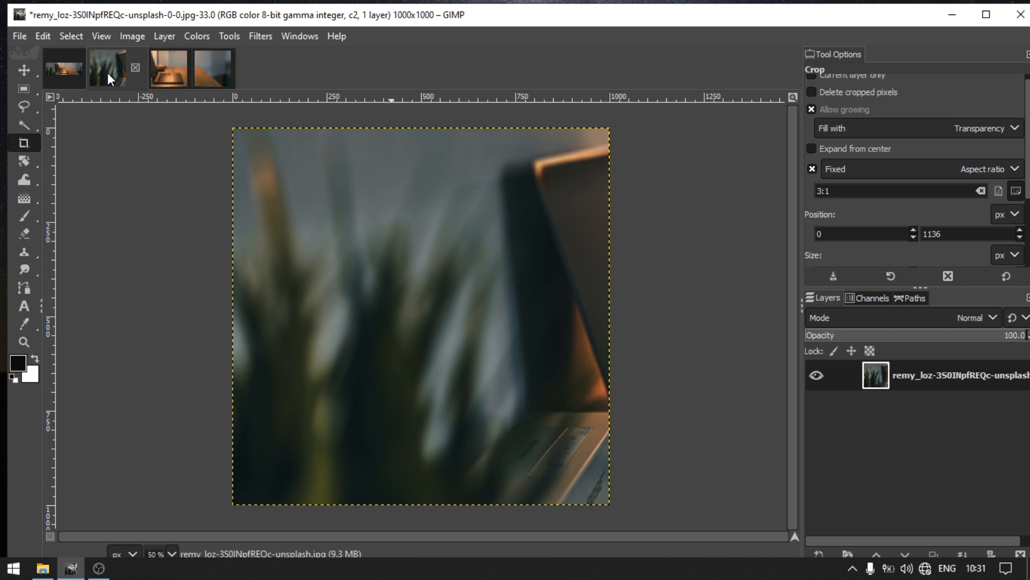
{"action": "left_click", "coordinate": [19, 36]}
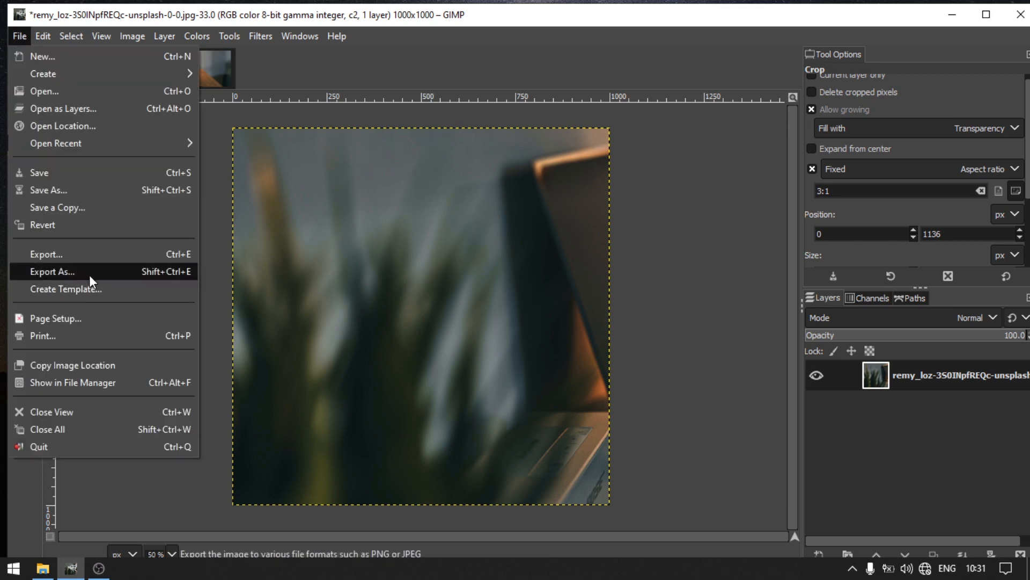
{"action": "left_click", "coordinate": [100, 254]}
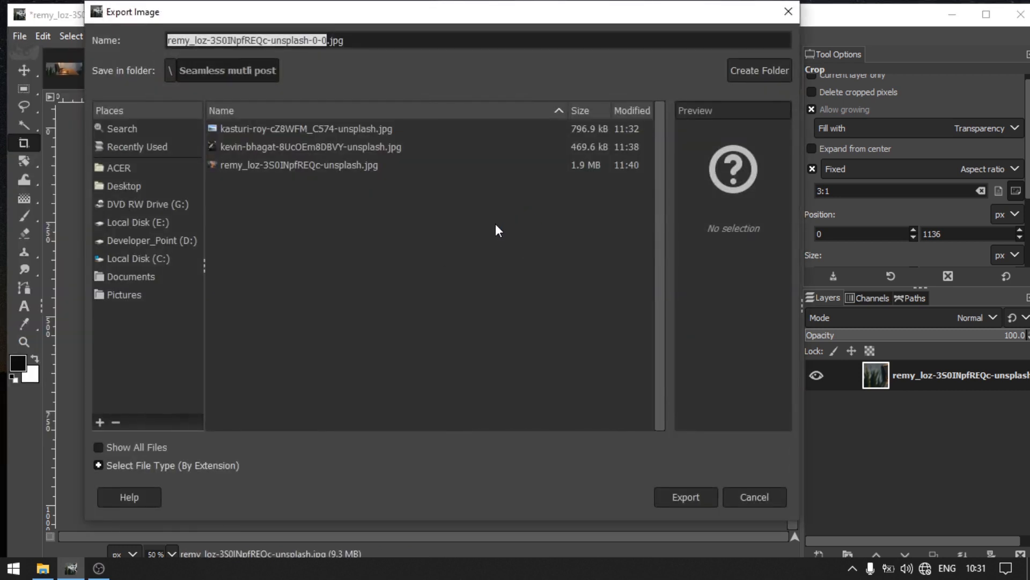
{"action": "left_click", "coordinate": [752, 66]}
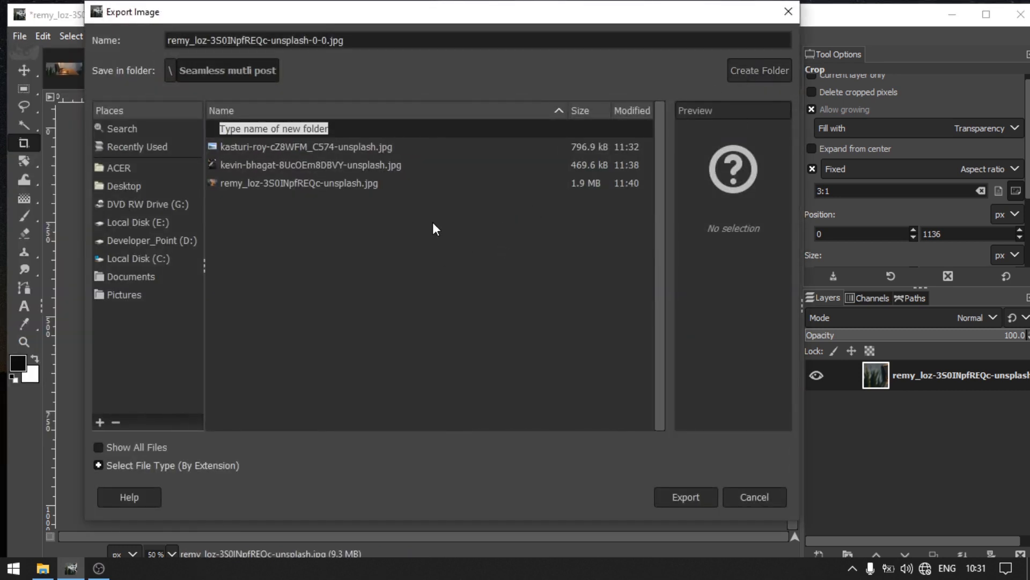
{"action": "type", "text": "multi"}
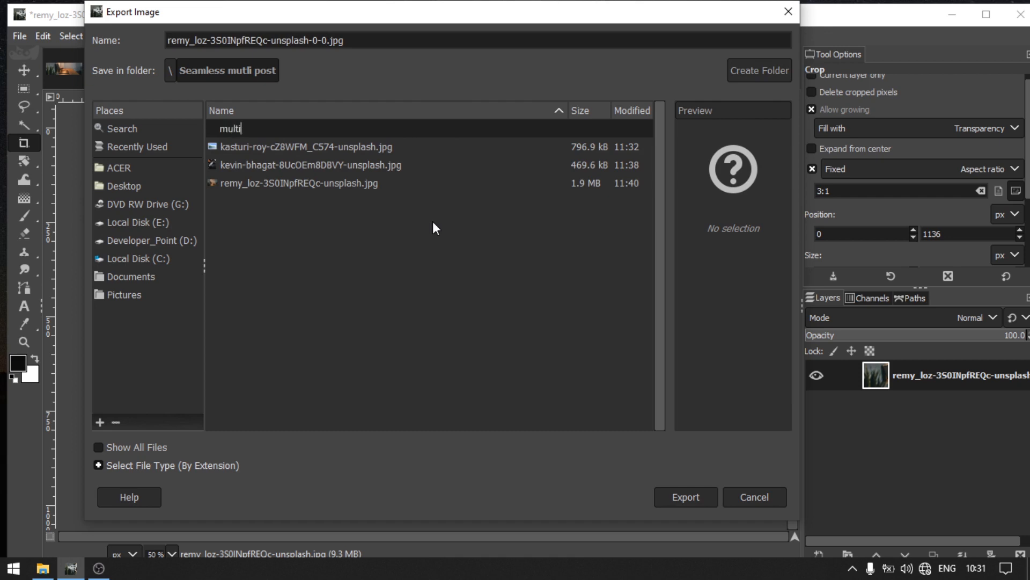
{"action": "key", "text": "Return"}
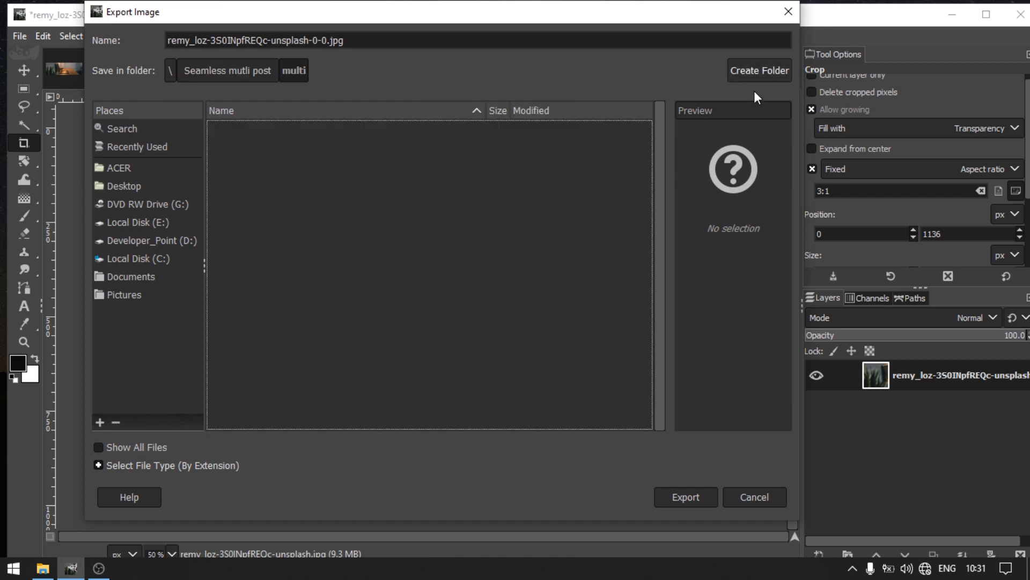
- Export the plant slice as part 1.jpg in the multi folder and close its image, discarding changes
{"action": "left_click_drag", "start_coordinate": [328, 41], "coordinate": [168, 41]}
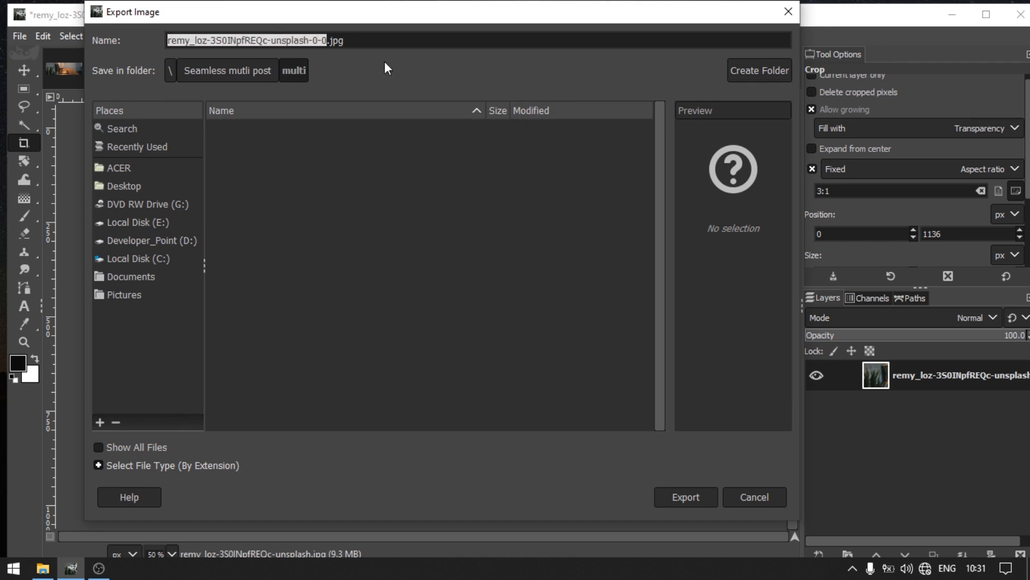
{"action": "type", "text": "part 1"}
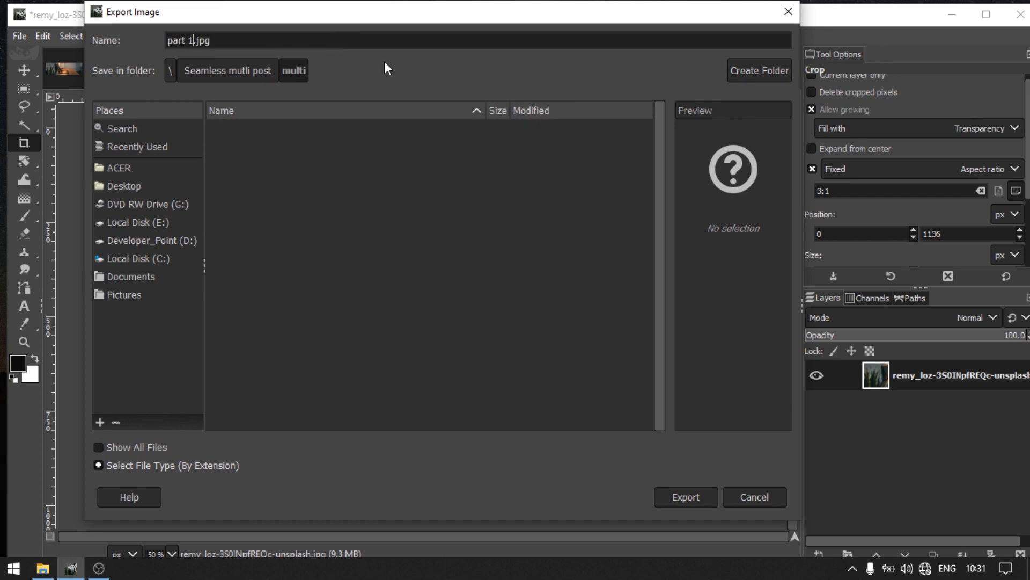
{"action": "left_click", "coordinate": [711, 497]}
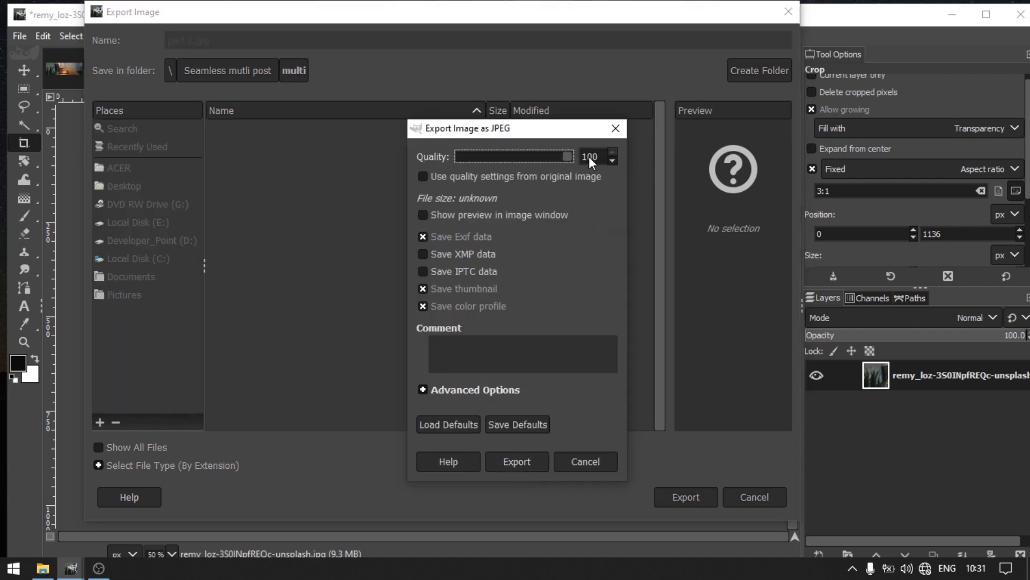
{"action": "left_click", "coordinate": [516, 462]}
{"action": "key", "text": "ctrl+w"}
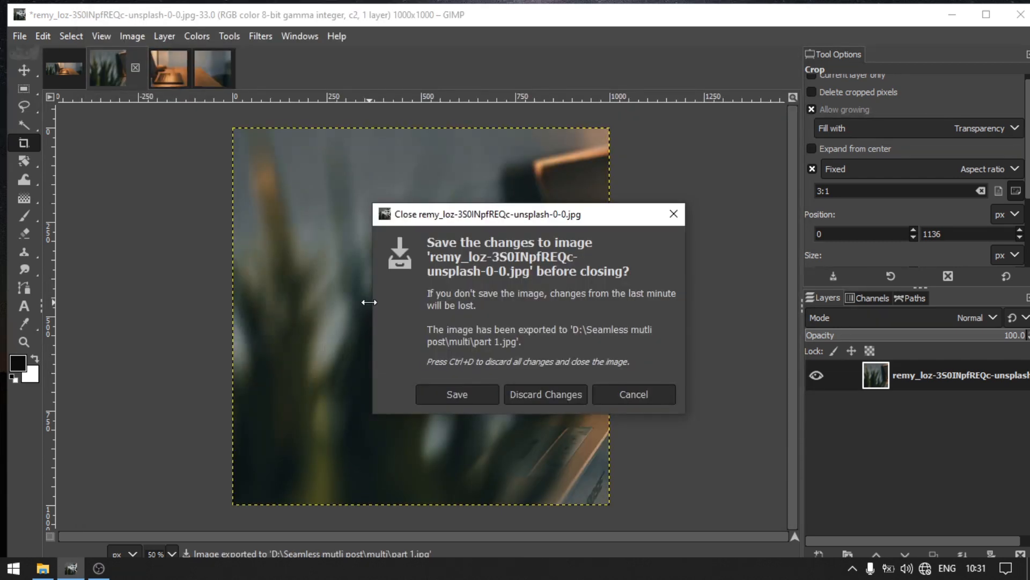
{"action": "left_click", "coordinate": [538, 399]}
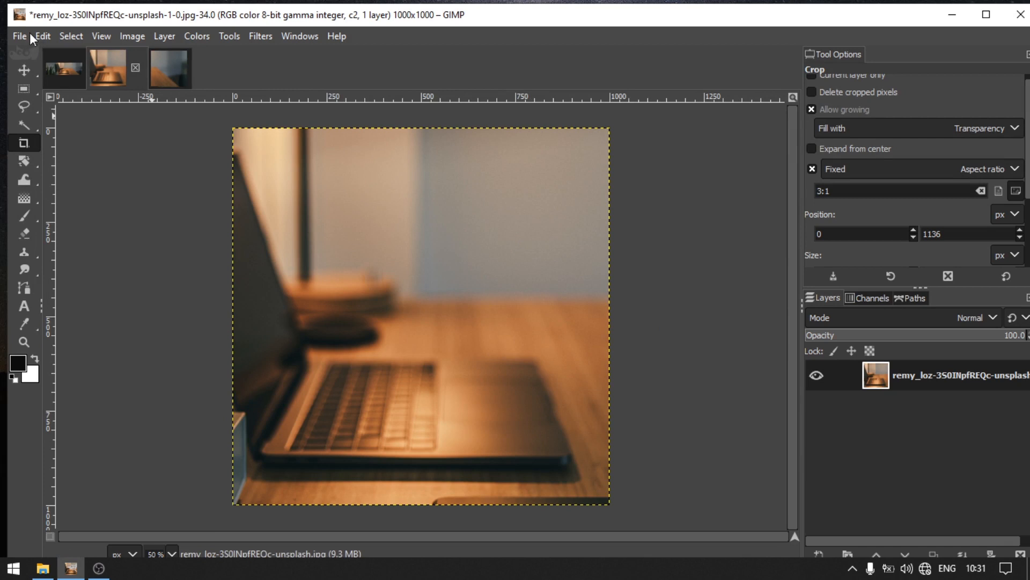
- Export the laptop slice as the JPEG part 2.jpg in the multi folder
{"action": "left_click", "coordinate": [30, 33]}
{"action": "left_click", "coordinate": [80, 257]}
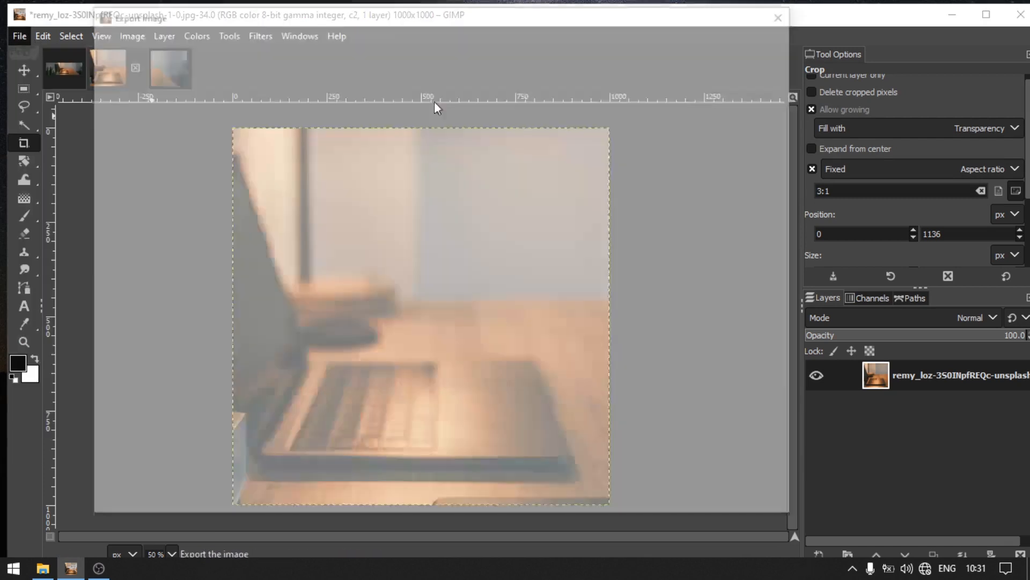
{"action": "double_click", "coordinate": [265, 131]}
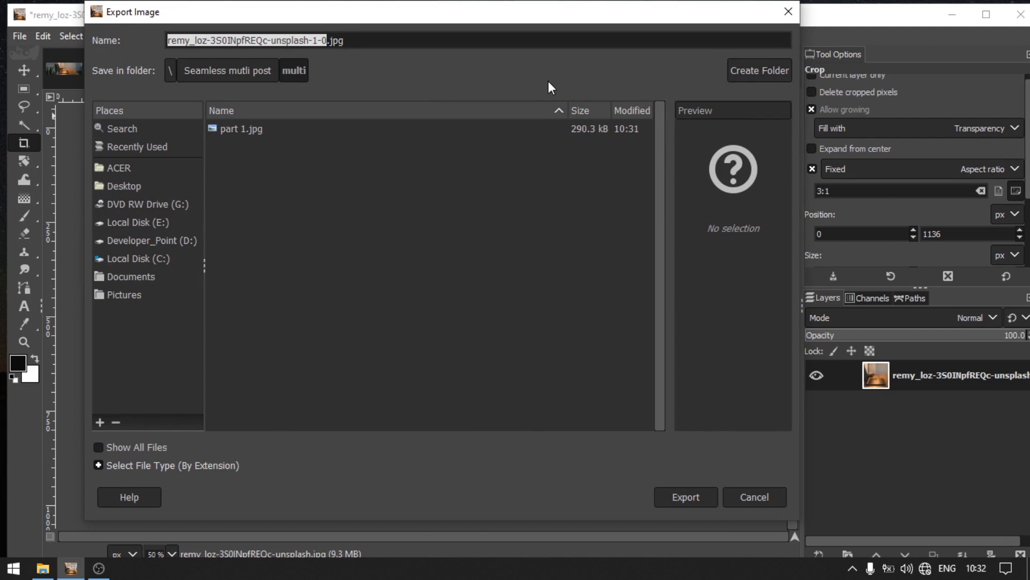
{"action": "type", "text": "part 2"}
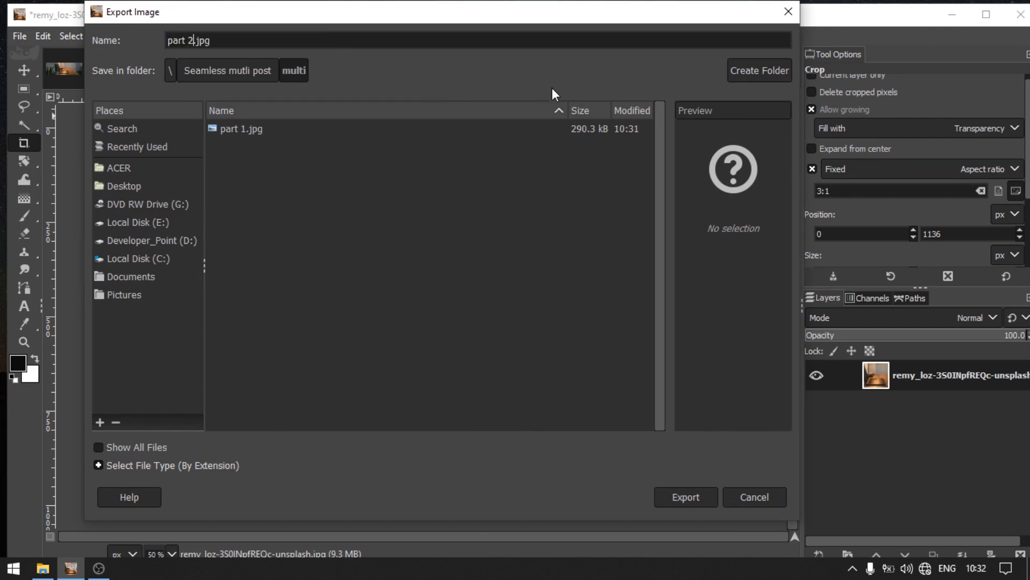
{"action": "left_click", "coordinate": [682, 497]}
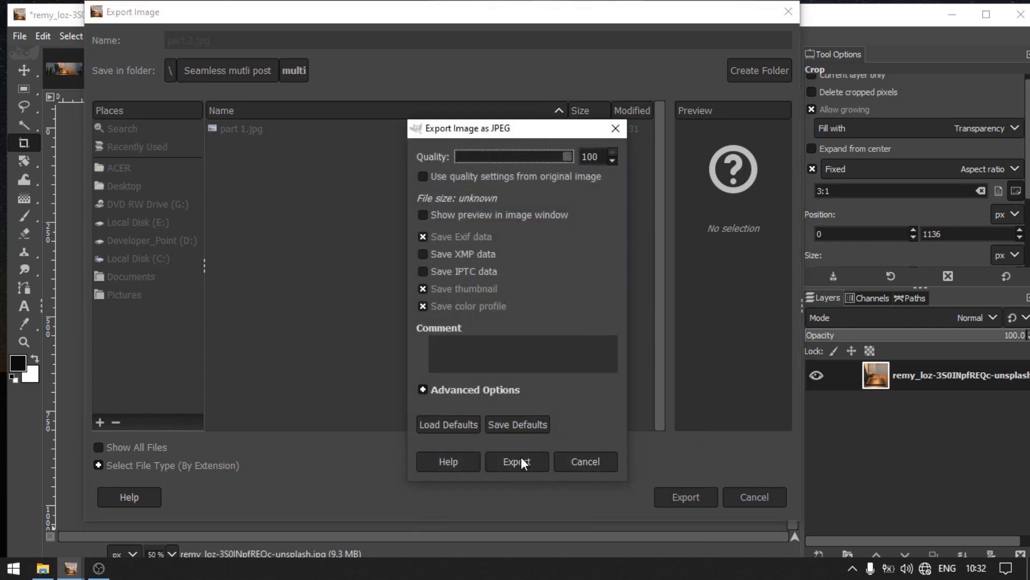
{"action": "left_click", "coordinate": [517, 461]}
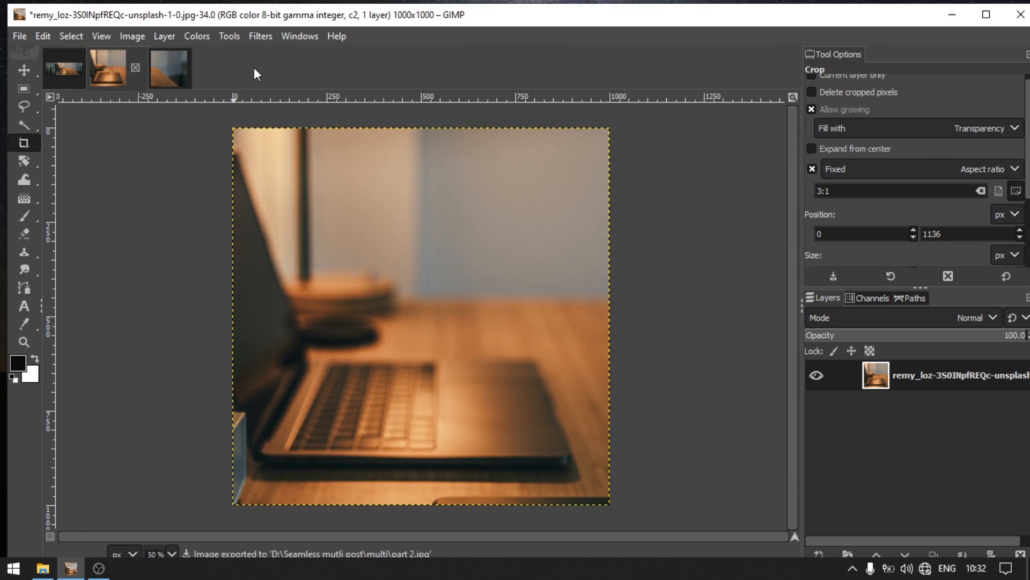
- Close the exported laptop slice's image, discarding its changes
{"action": "left_click", "coordinate": [161, 70]}
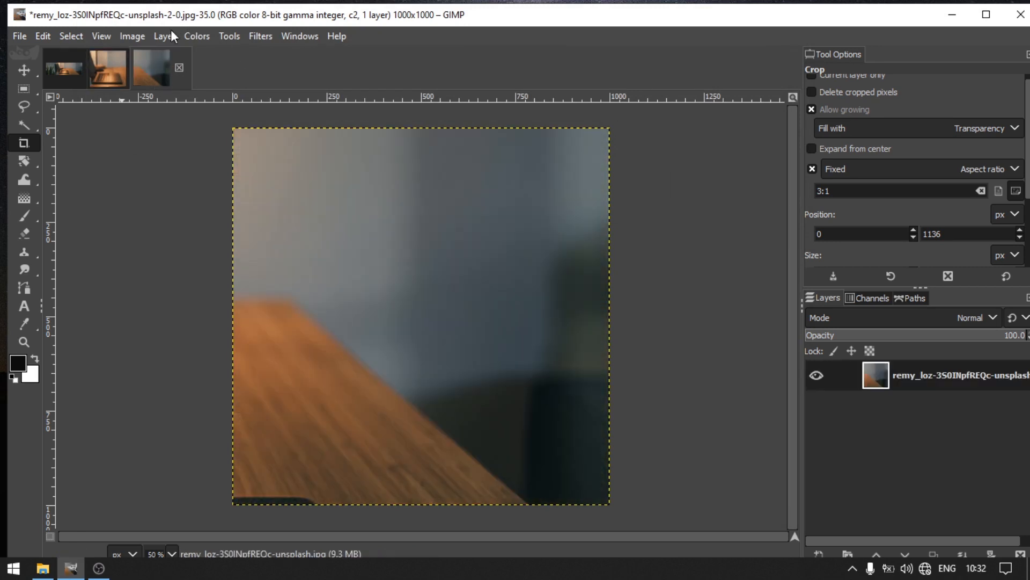
{"action": "left_click", "coordinate": [113, 66]}
{"action": "left_click", "coordinate": [135, 68]}
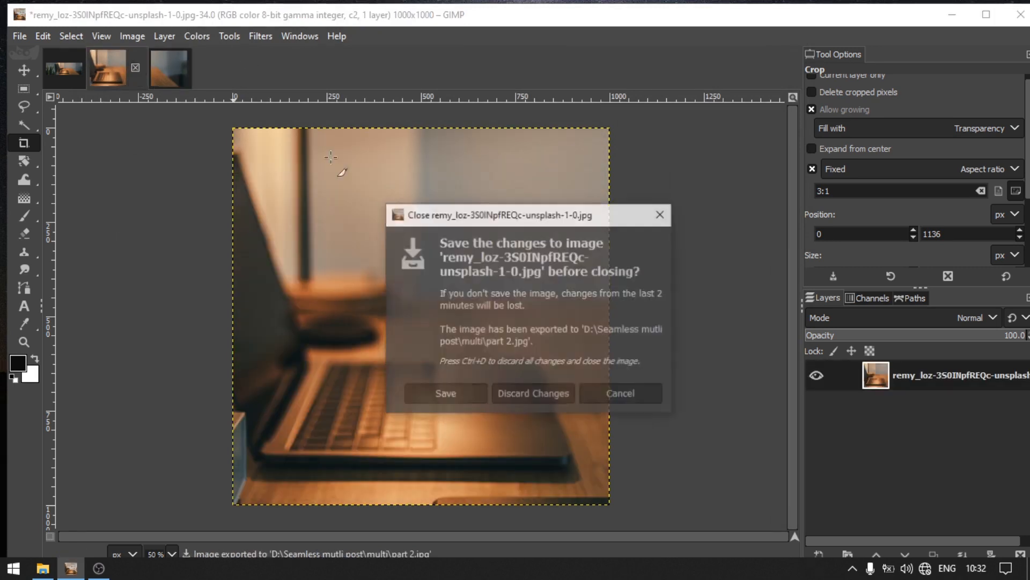
{"action": "left_click", "coordinate": [544, 404]}
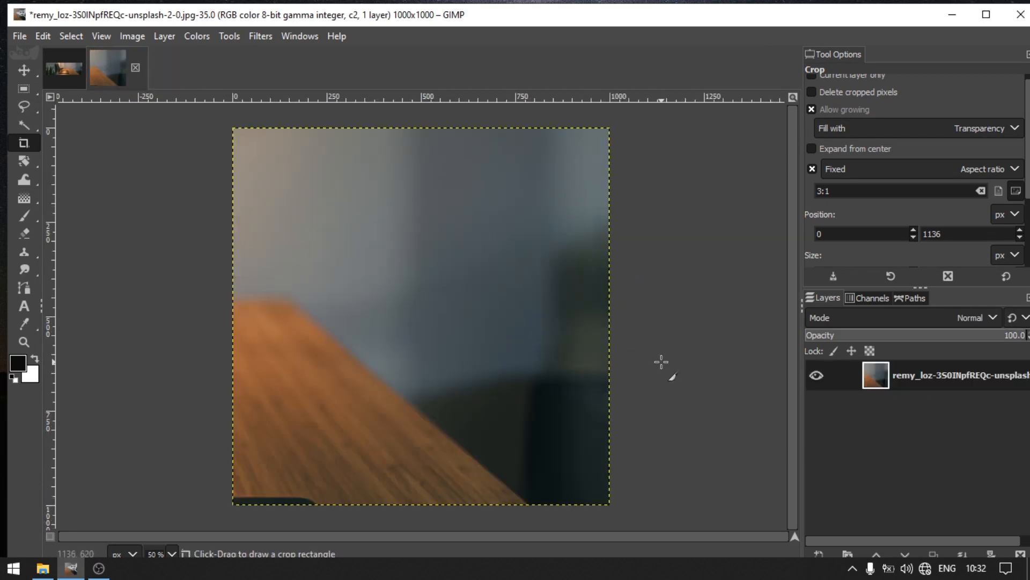
- Export the remaining table-edge slice as the JPEG part 3.jpg in the multi folder
{"action": "left_click", "coordinate": [20, 36]}
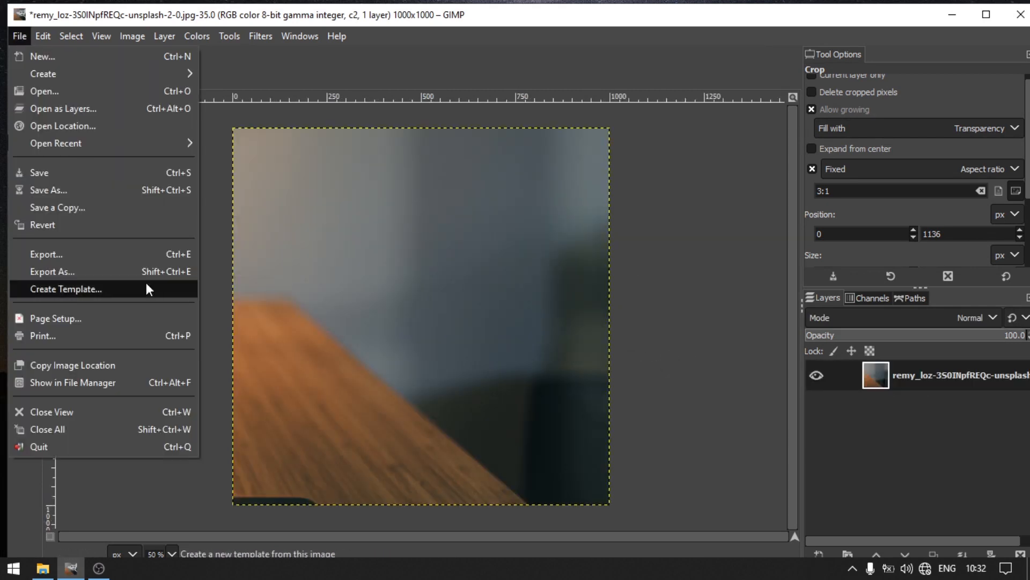
{"action": "left_click", "coordinate": [128, 272]}
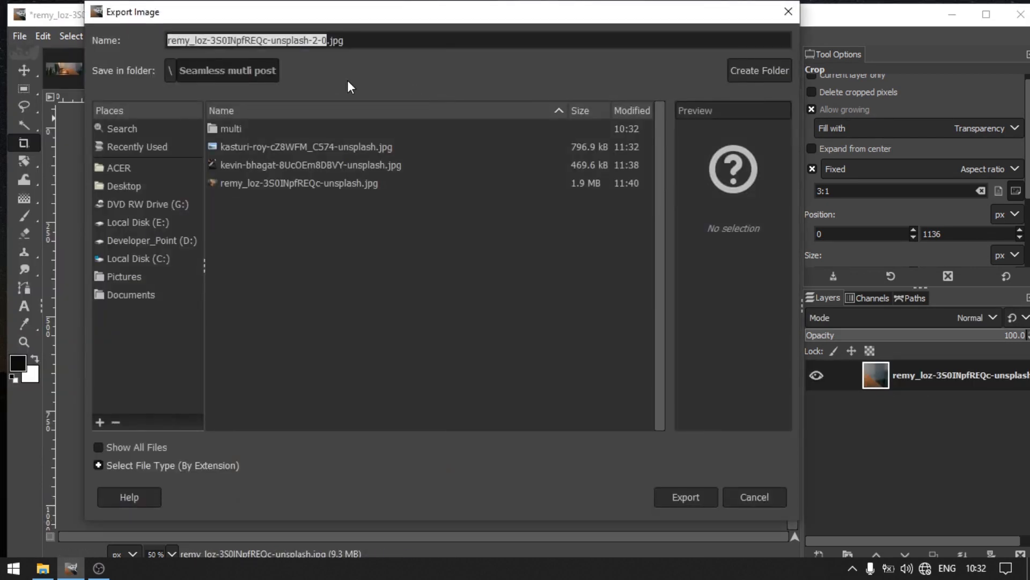
{"action": "double_click", "coordinate": [255, 127]}
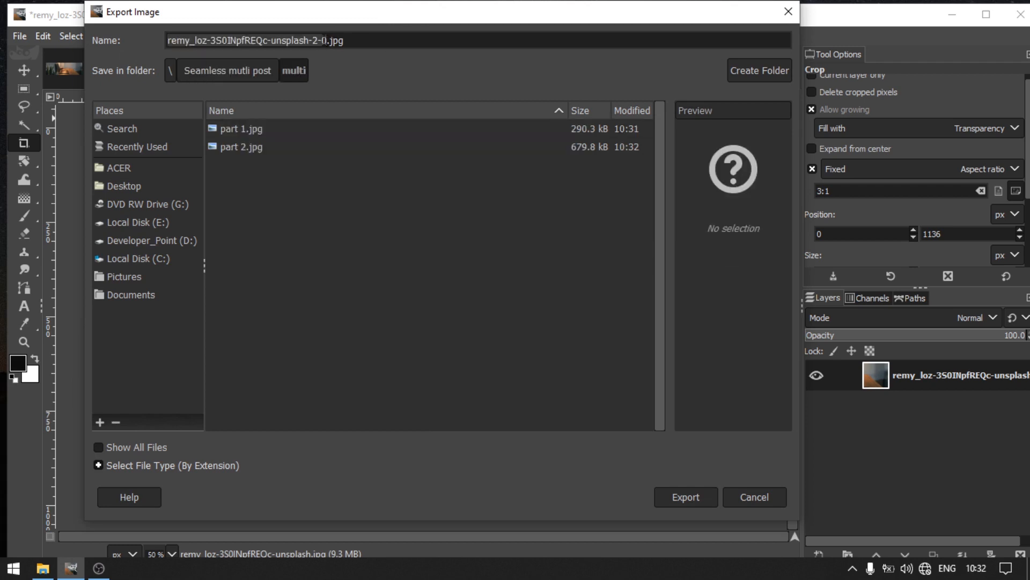
{"action": "left_click", "coordinate": [325, 41]}
{"action": "left_click_drag", "start_coordinate": [324, 40], "coordinate": [191, 34]}
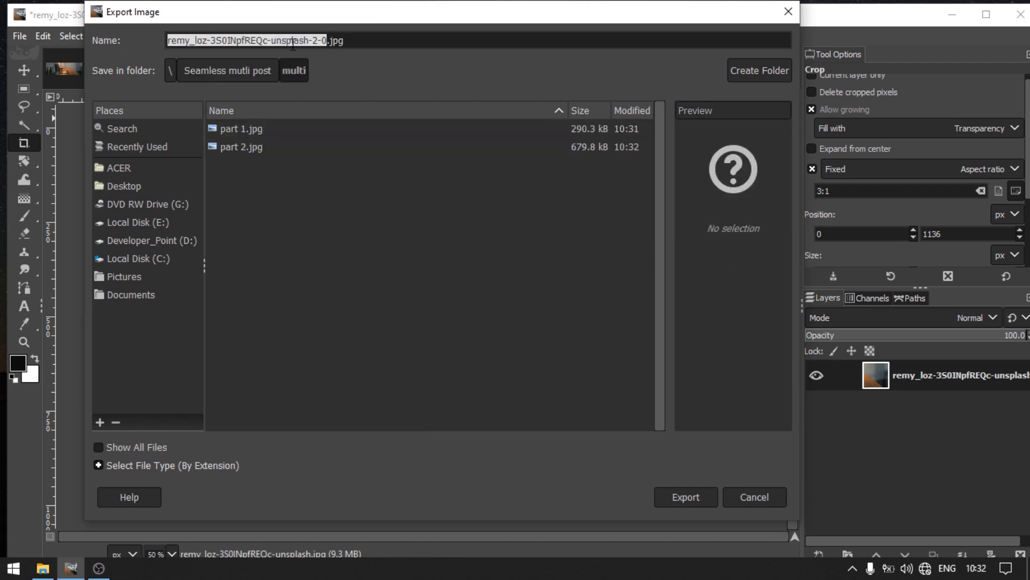
{"action": "type", "text": "part "}
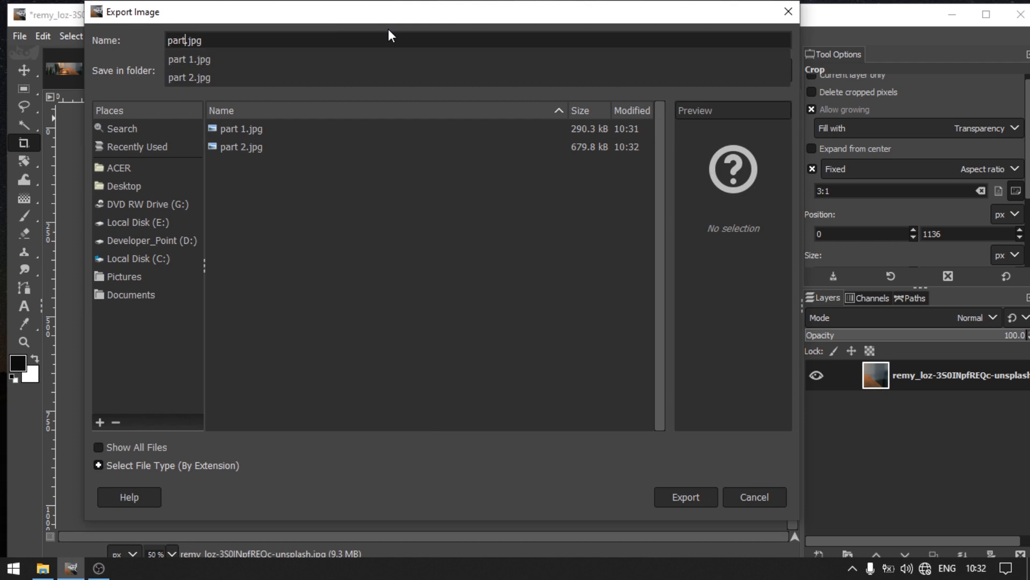
{"action": "type", "text": "3"}
{"action": "key", "text": "Return"}
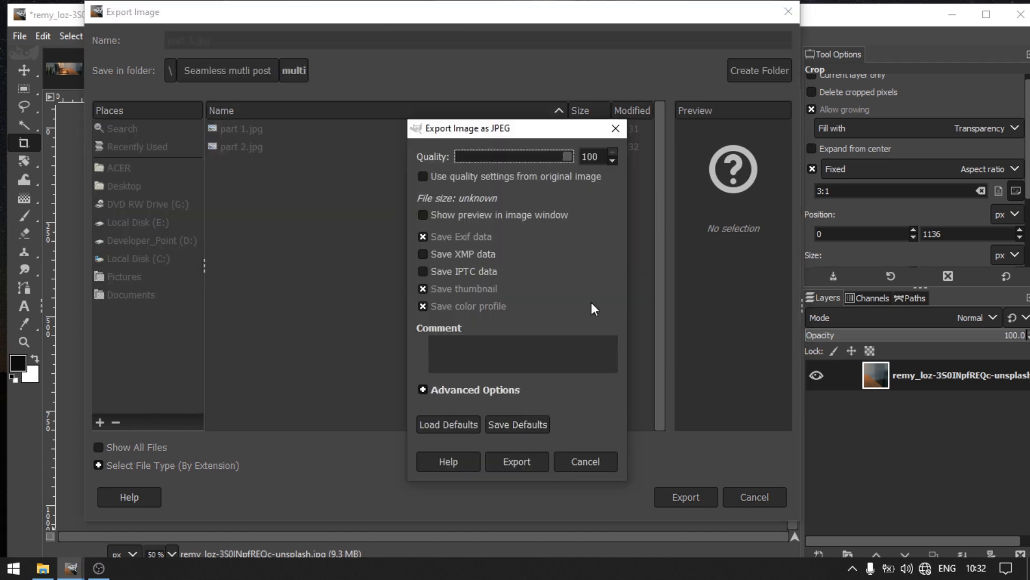
{"action": "left_click", "coordinate": [531, 455]}
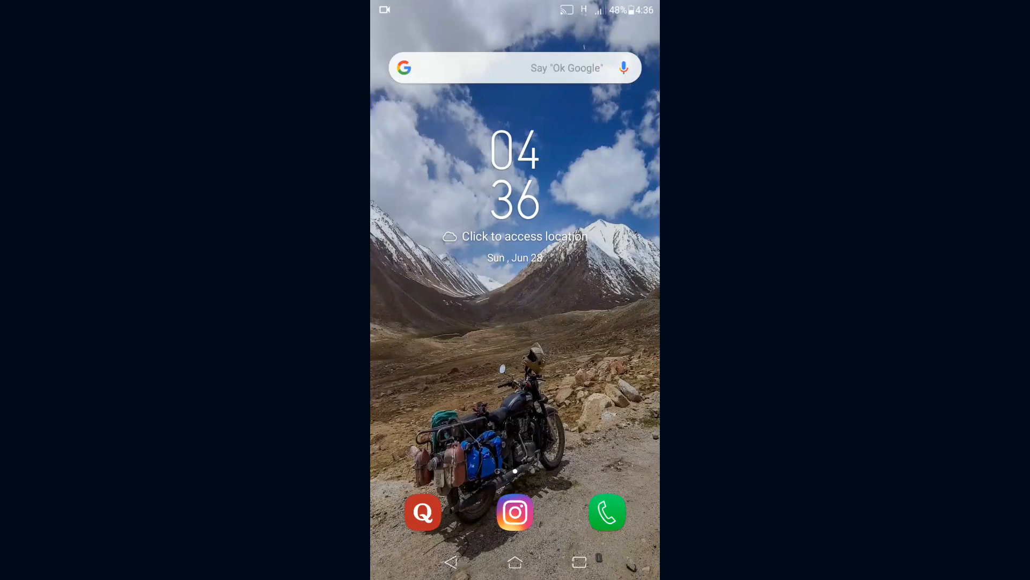
- Switch to Instagram on the phone and start a multi-photo post with the plant, laptop and table-edge slices in that order
{"action": "left_click", "coordinate": [515, 510]}
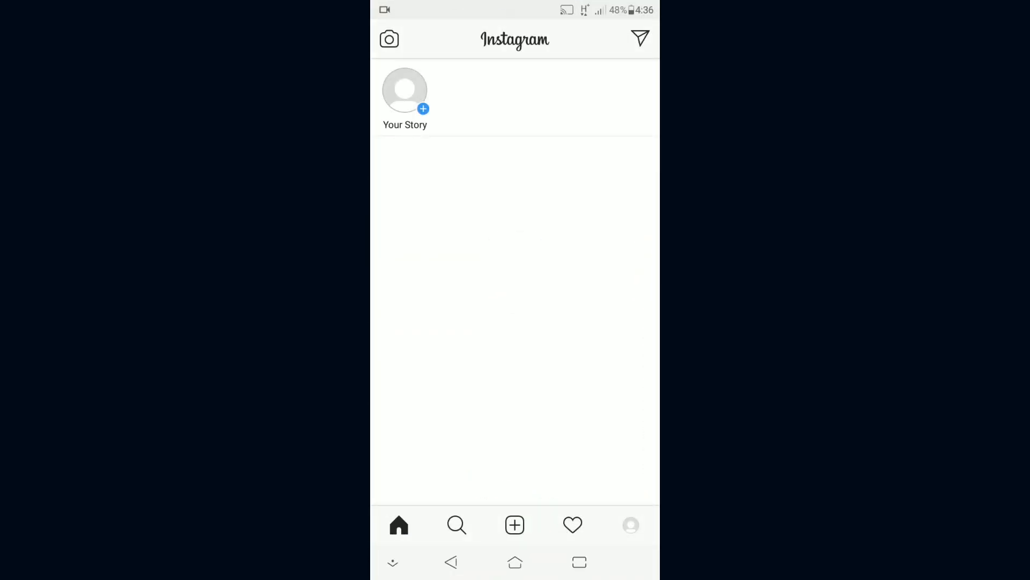
{"action": "left_click", "coordinate": [515, 525]}
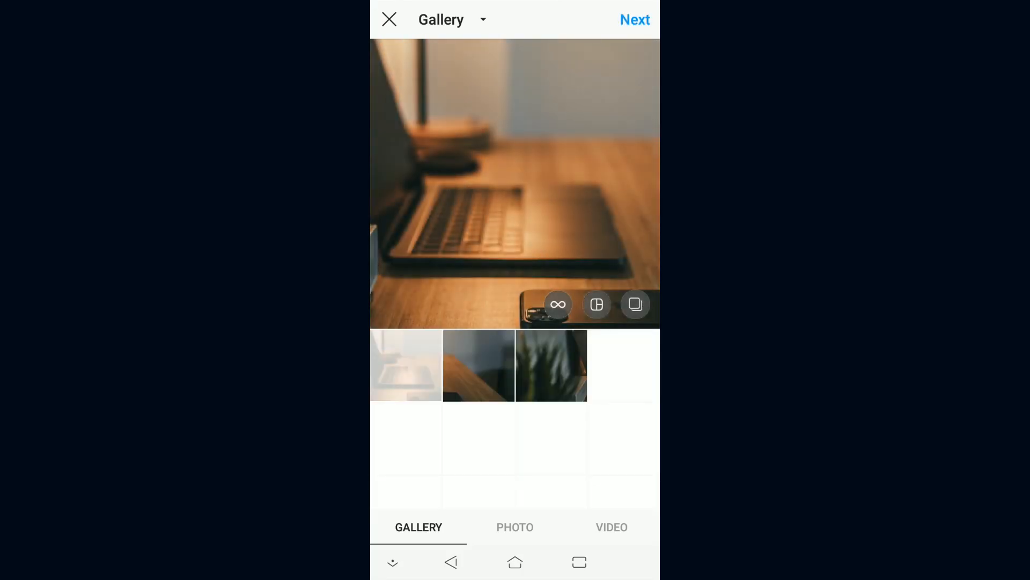
{"action": "left_click", "coordinate": [635, 304]}
{"action": "left_click", "coordinate": [551, 365]}
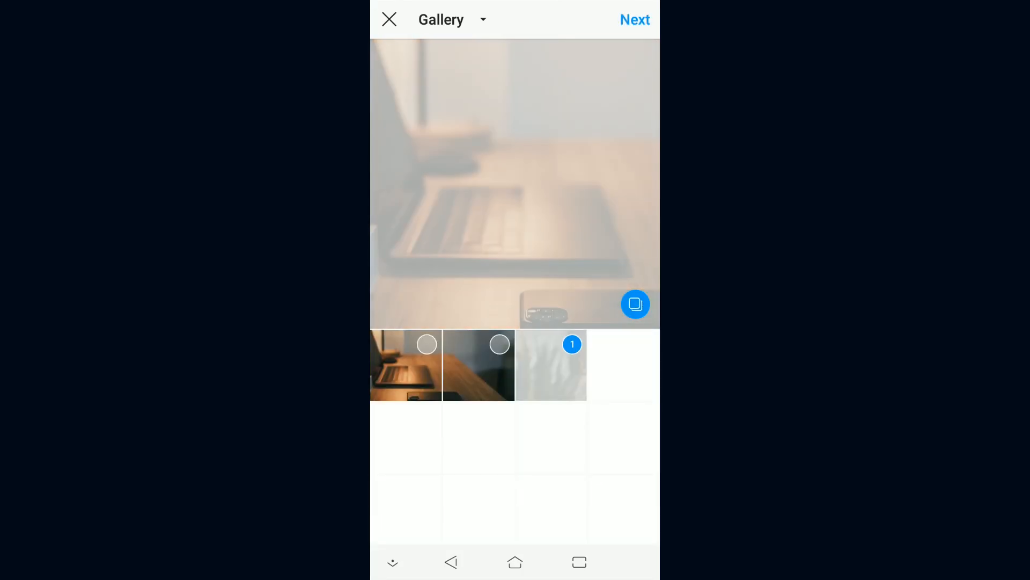
{"action": "left_click", "coordinate": [406, 365]}
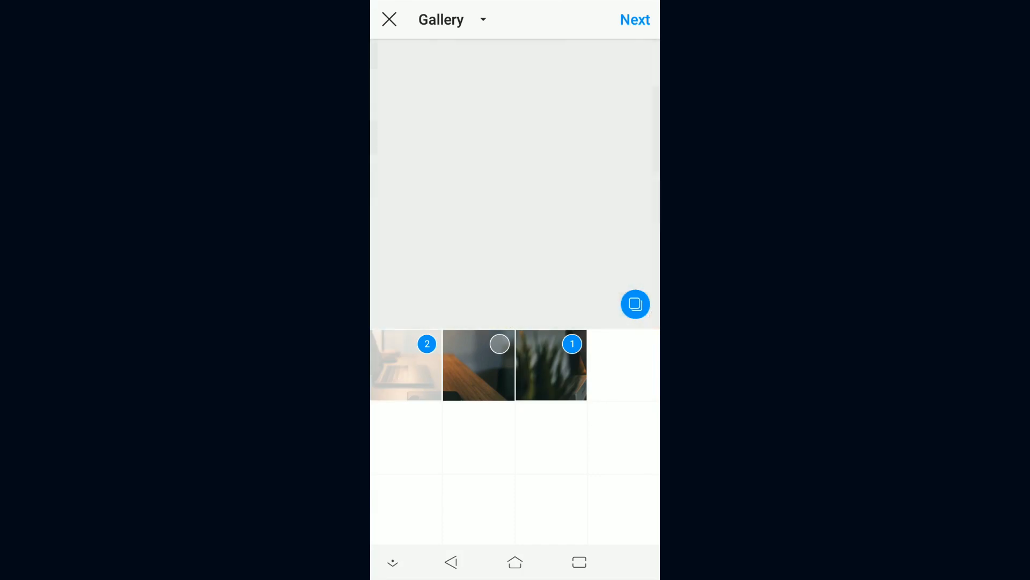
{"action": "left_click", "coordinate": [479, 365]}
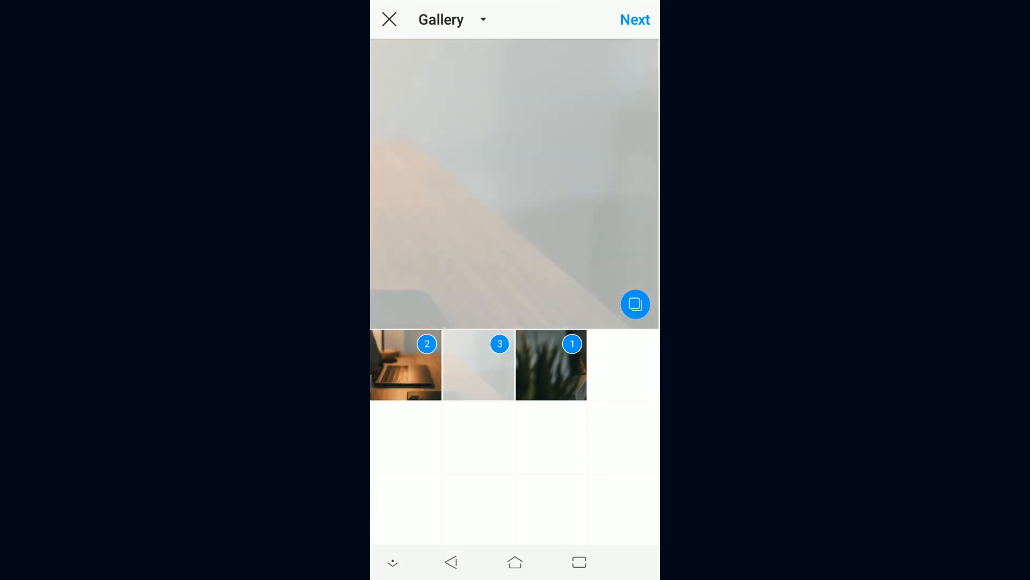
{"action": "left_click", "coordinate": [635, 19]}
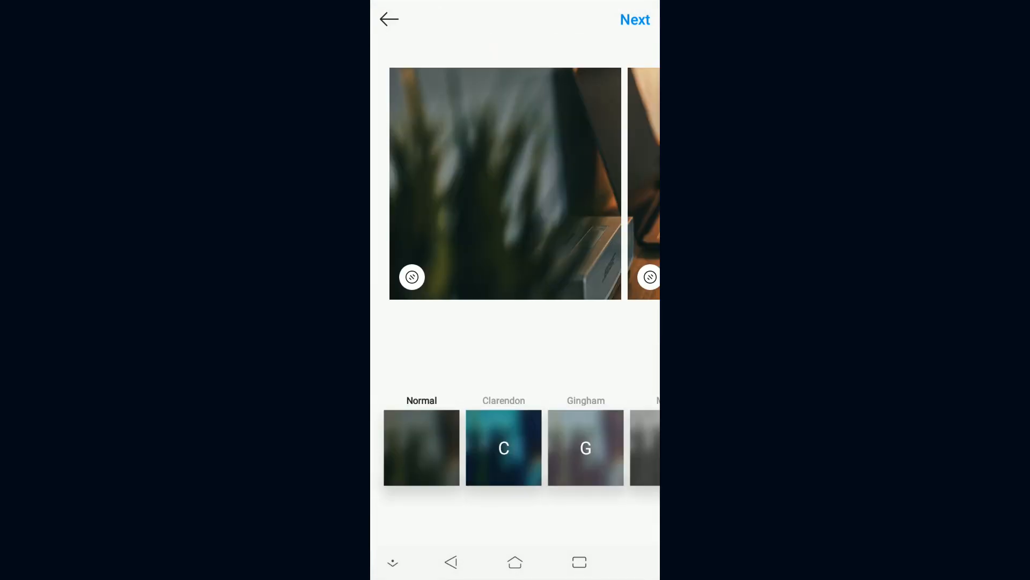
- Preview the slices with the Normal filter kept and share the post without a caption
{"action": "left_click_drag", "start_coordinate": [601, 184], "coordinate": [404, 183]}
{"action": "left_click", "coordinate": [635, 20]}
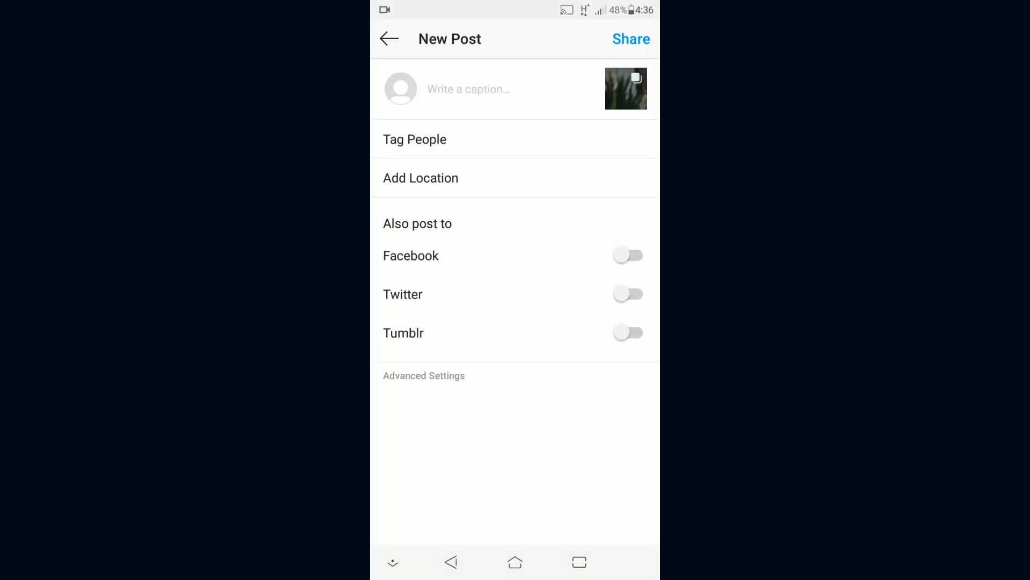
{"action": "left_click", "coordinate": [631, 39]}
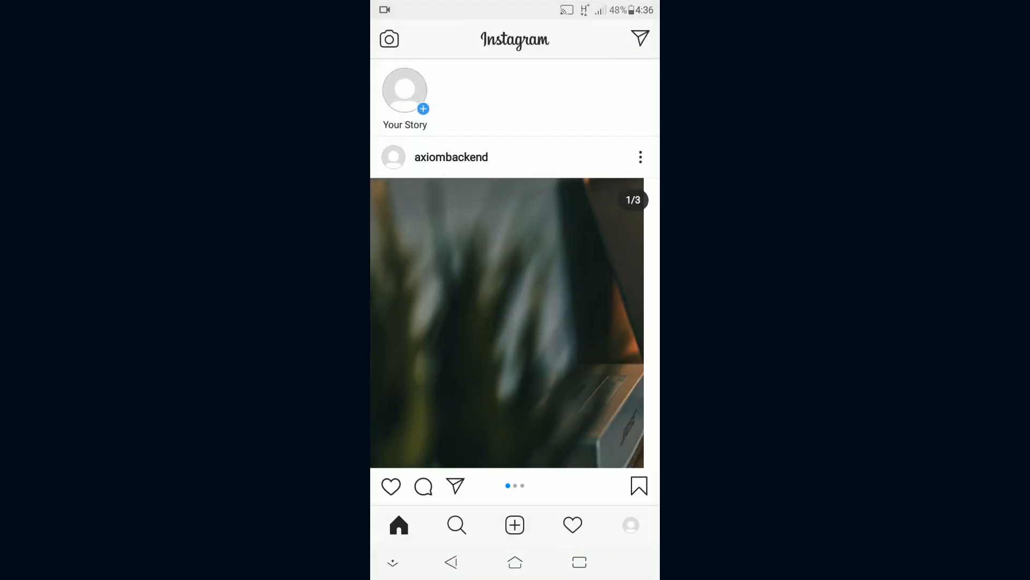
- Look back and forth through the shared post's slices to examine how they join at the edges
{"action": "left_click_drag", "start_coordinate": [537, 322], "coordinate": [472, 322]}
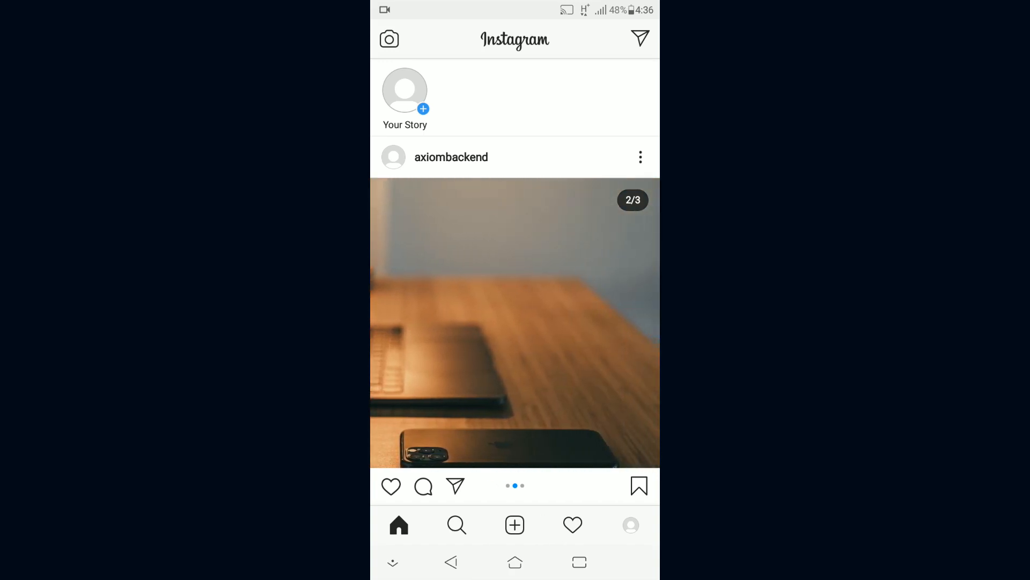
{"action": "mouse_move", "coordinate": [558, 322]}
{"action": "left_mouse_down"}
{"action": "mouse_move", "coordinate": [472, 322]}
{"action": "mouse_move", "coordinate": [558, 322]}
{"action": "left_mouse_up"}
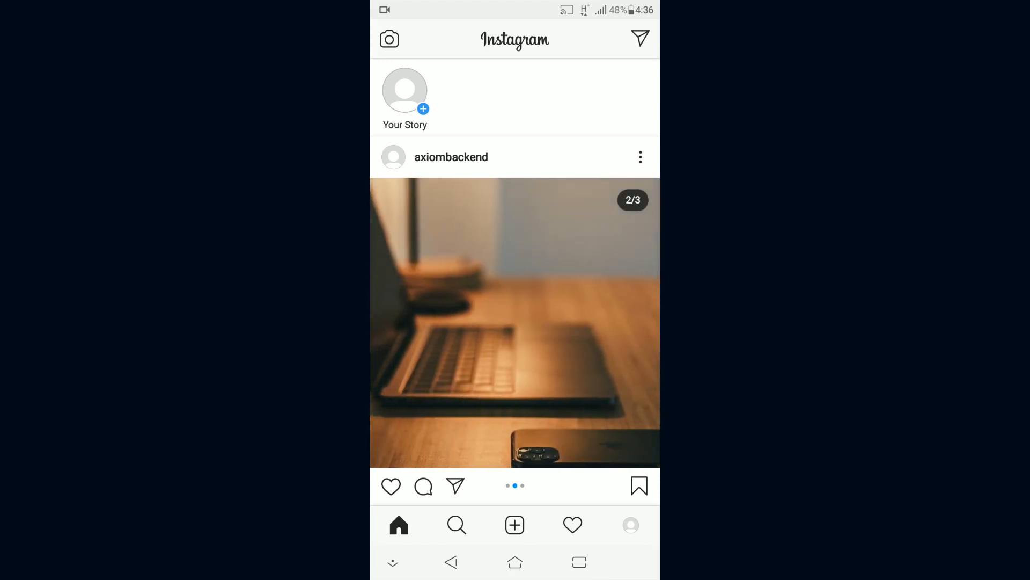
{"action": "left_click_drag", "start_coordinate": [473, 322], "coordinate": [558, 322]}
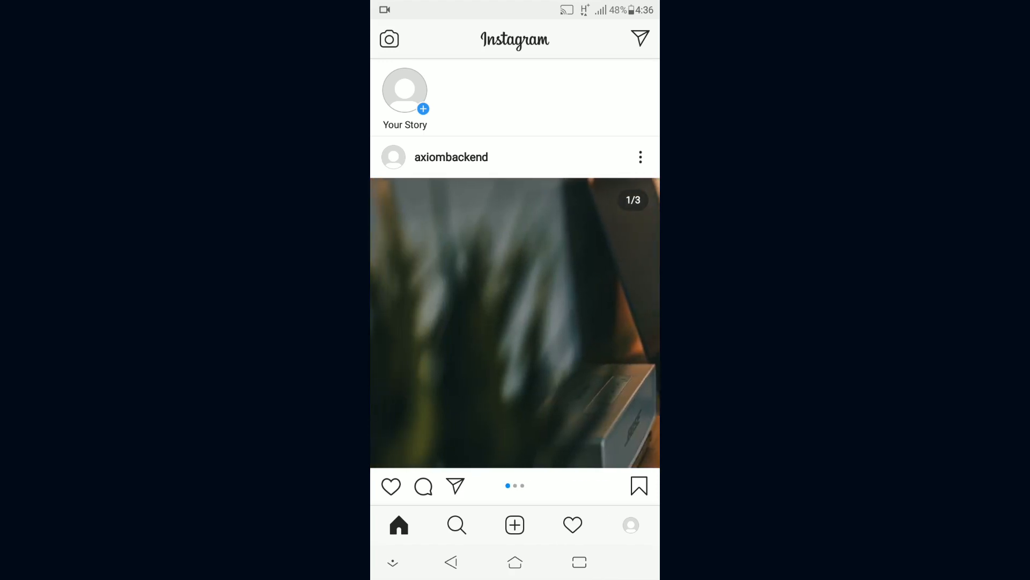
{"action": "scroll", "coordinate": [515, 322], "scroll_direction": "down", "scroll_amount": 1}
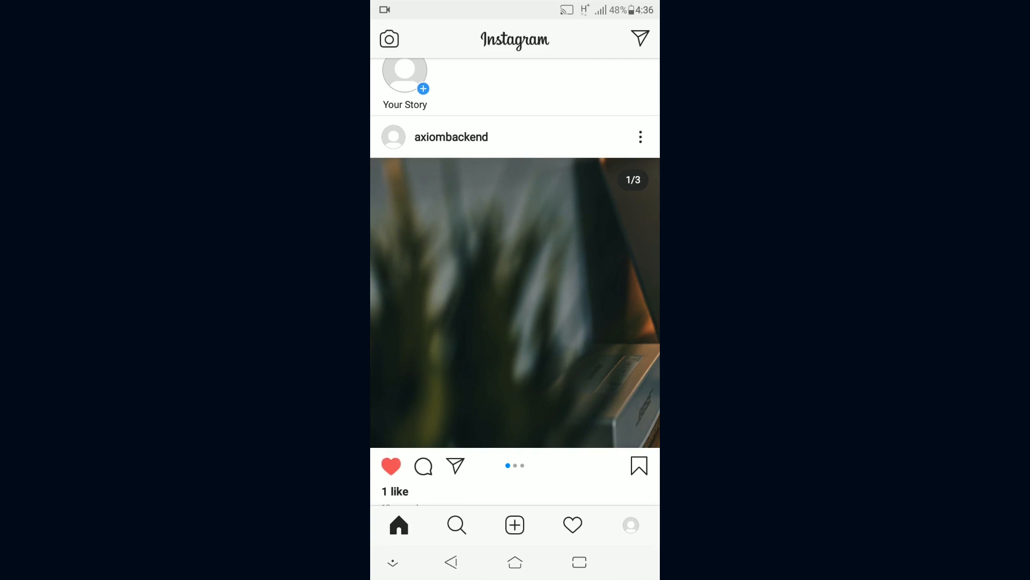